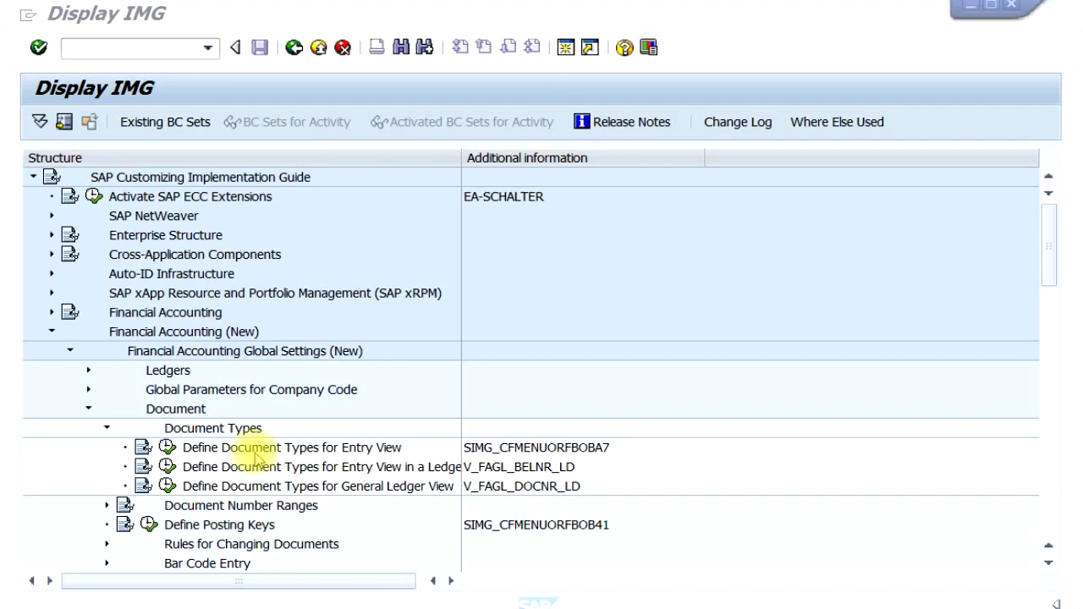
# Step: Open the Define Document Types for Entry View activity and look over the list of document types
pyautogui.click(167, 447)
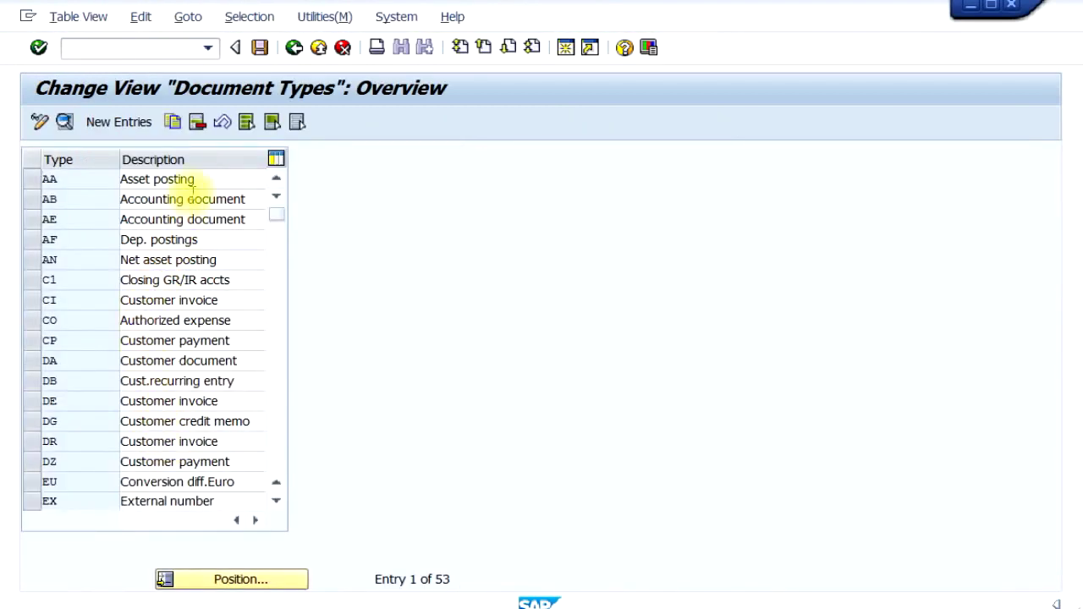
pyautogui.scroll(-1, 186, 428)
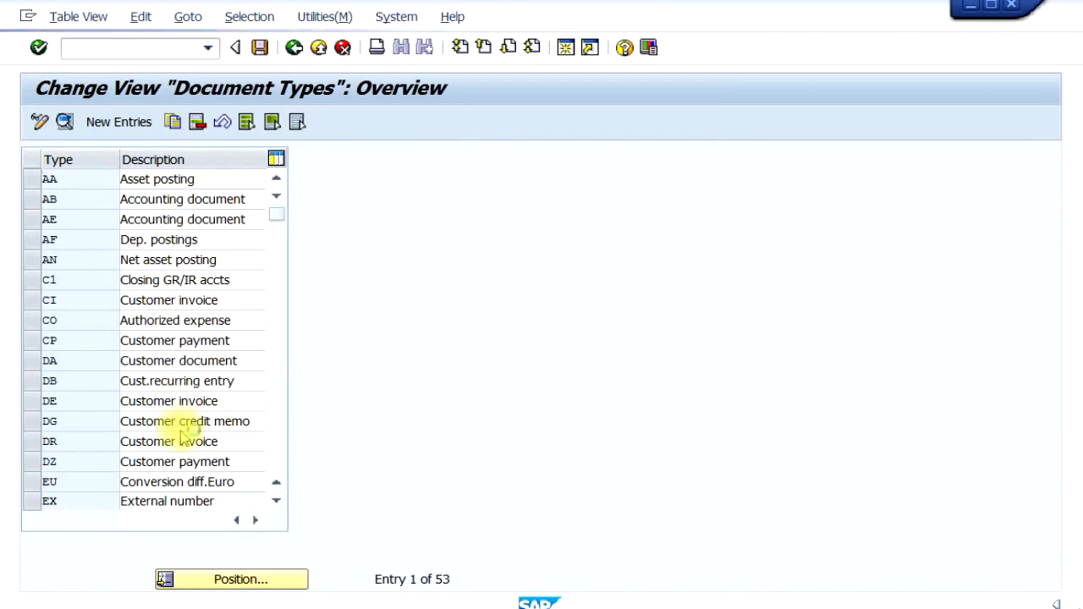
pyautogui.scroll(1, 182, 436)
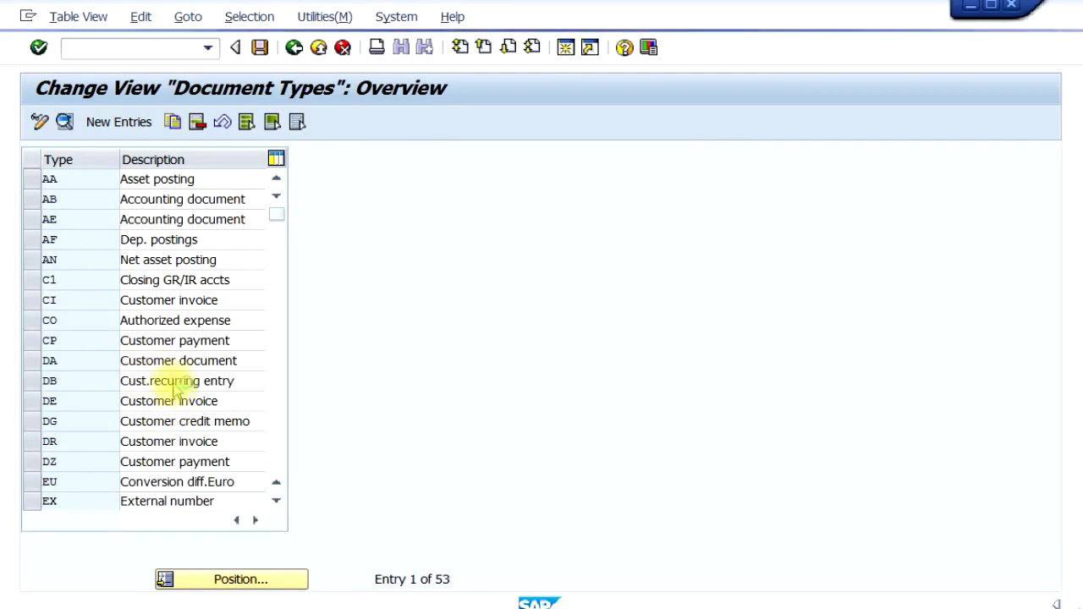
pyautogui.scroll(-1, 170, 356)
pyautogui.scroll(1, 158, 203)
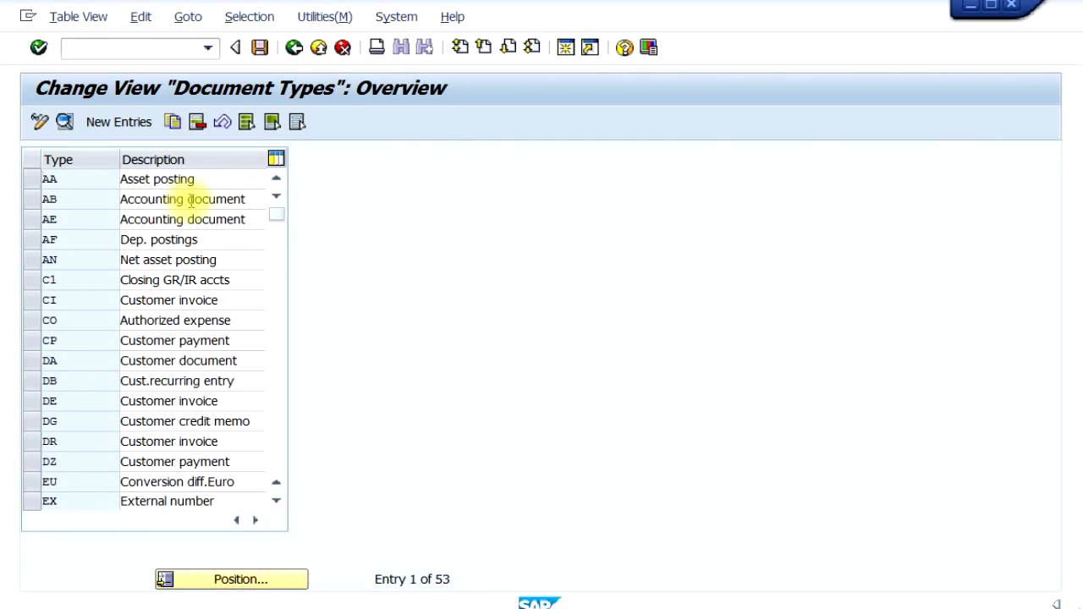
# Step: Examine the properties, allowed account types and control data of document type AB, and return to the list
pyautogui.doubleClick(191, 199)
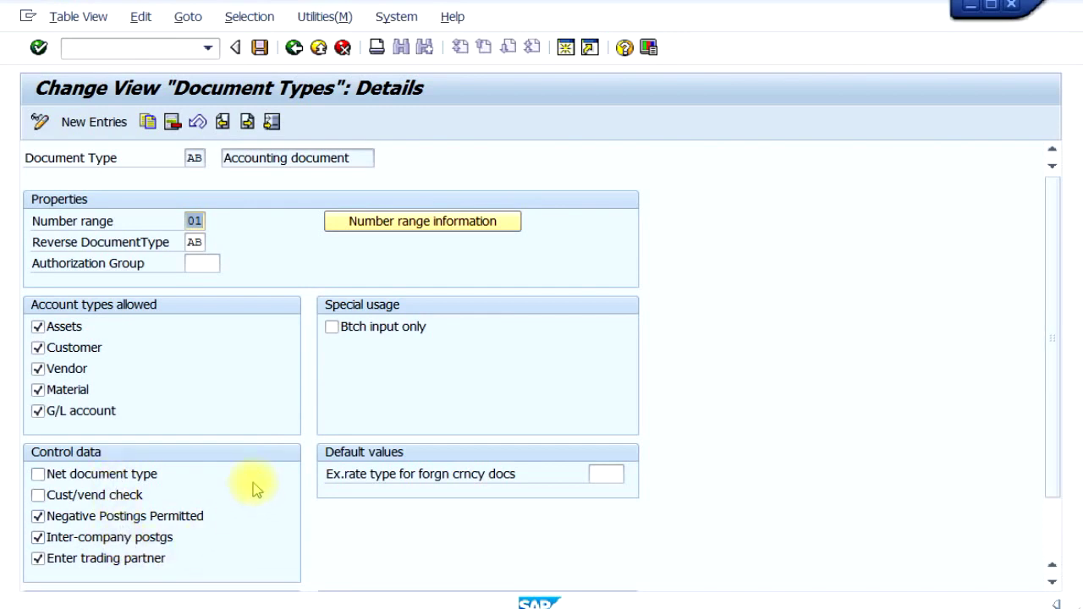
pyautogui.scroll(-3, 256, 489)
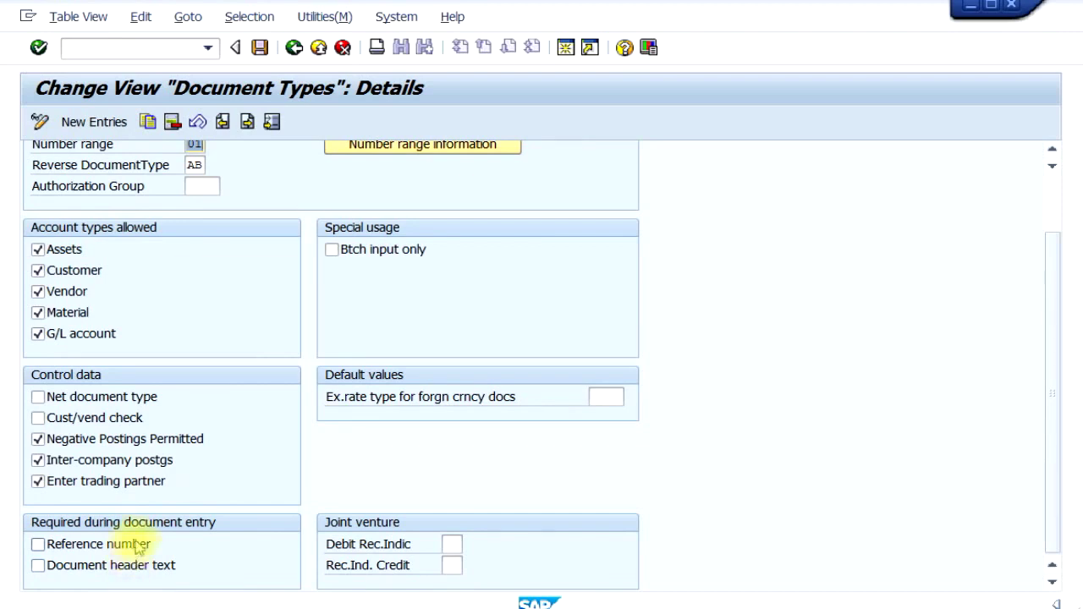
pyautogui.scroll(3, 254, 457)
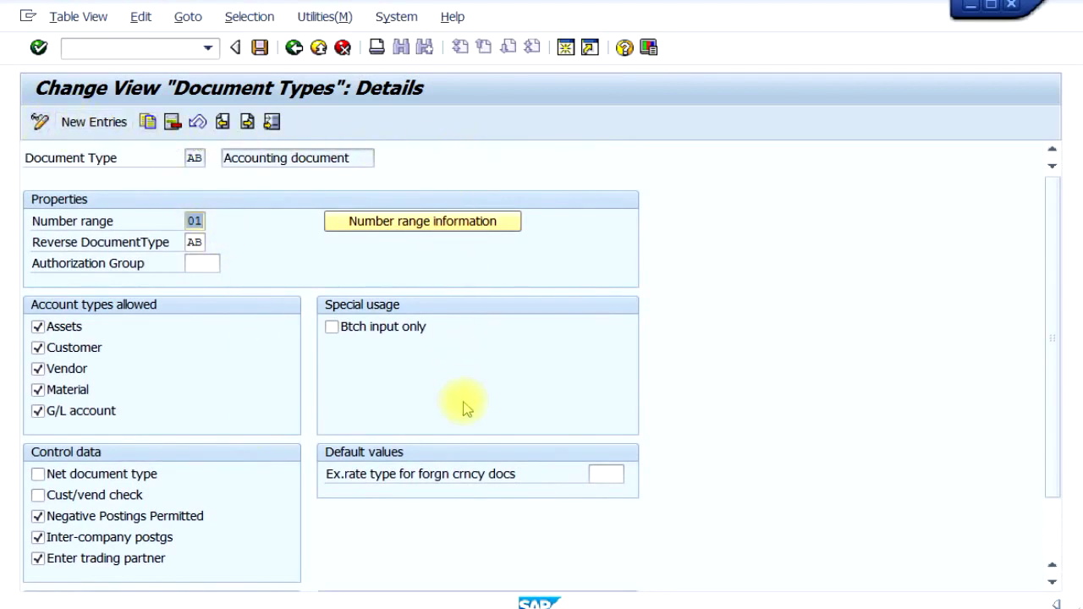
pyautogui.scroll(-3, 429, 493)
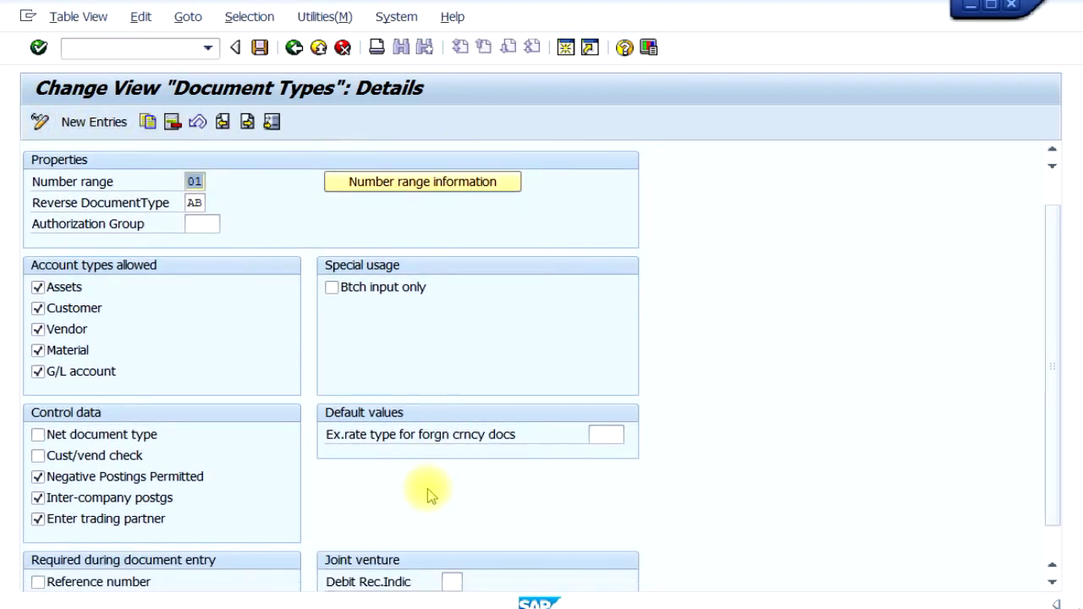
pyautogui.scroll(2, 427, 489)
pyautogui.scroll(1, 426, 485)
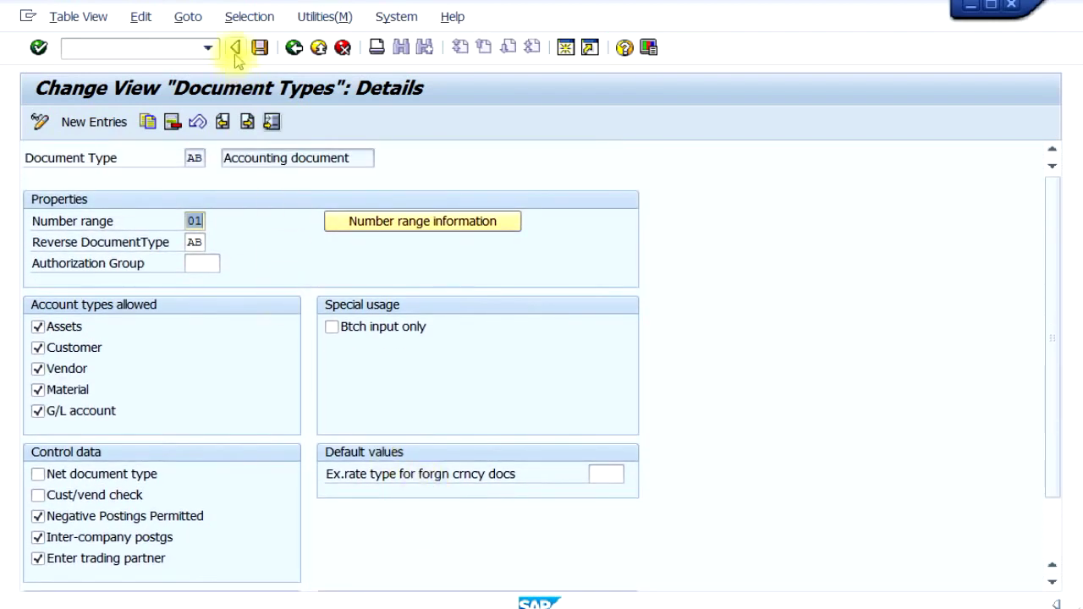
pyautogui.click(295, 48)
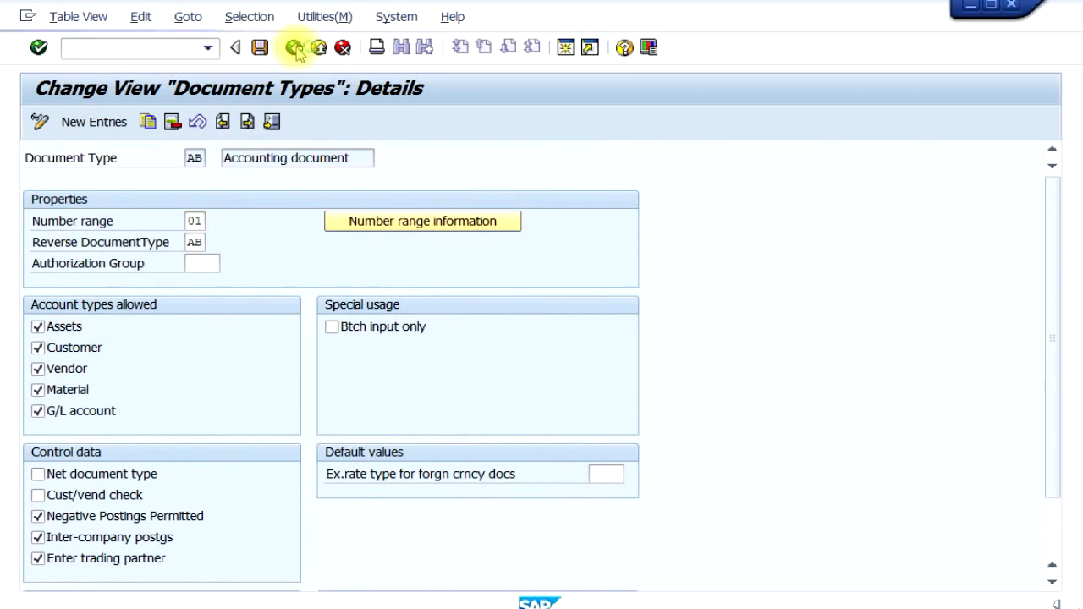
# Step: Examine the number range, reverse document type and allowed account types of vendor invoice type KR, and return to the list
pyautogui.click(217, 380)
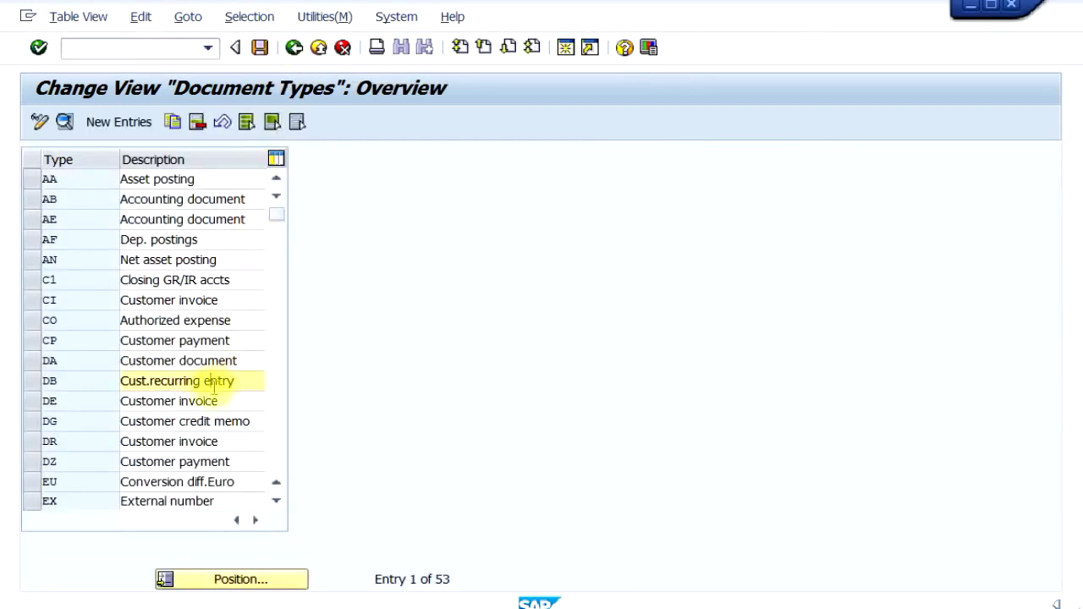
pyautogui.scroll(-1, 219, 376)
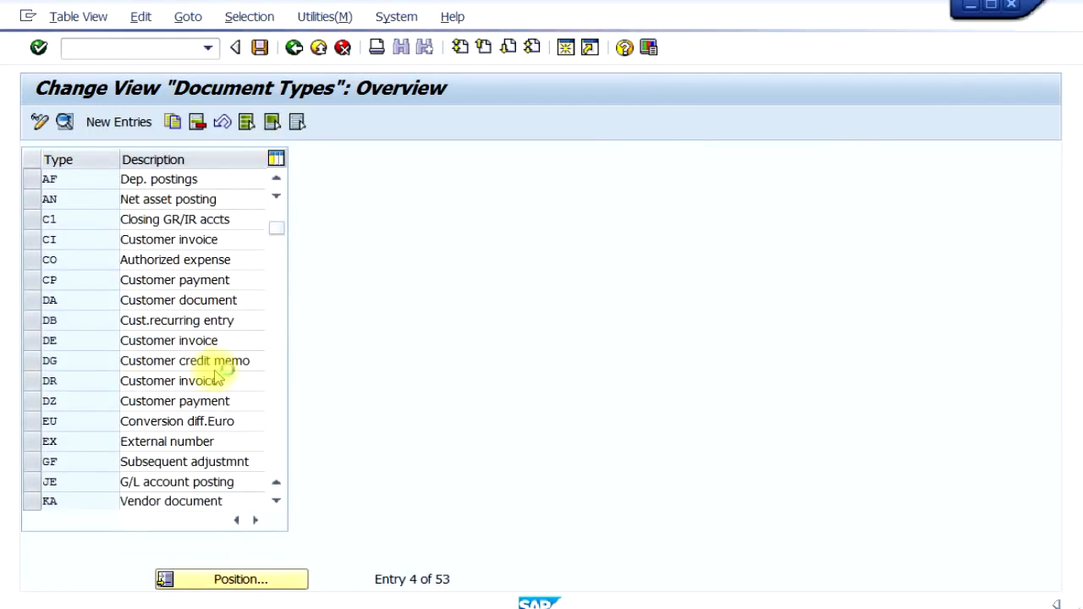
pyautogui.scroll(-1, 218, 375)
pyautogui.scroll(-1, 219, 376)
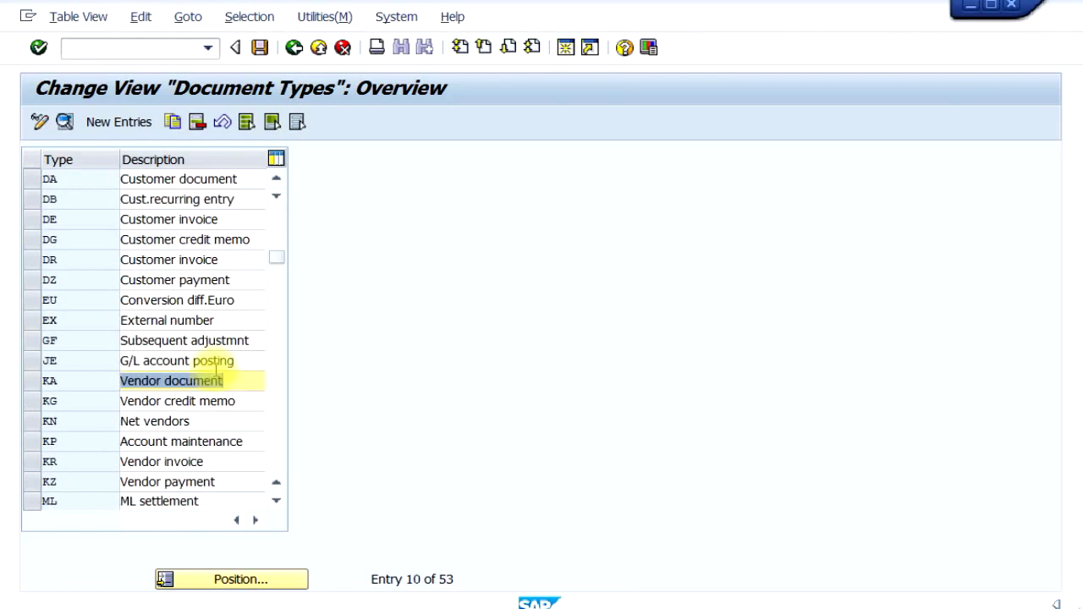
pyautogui.doubleClick(209, 461)
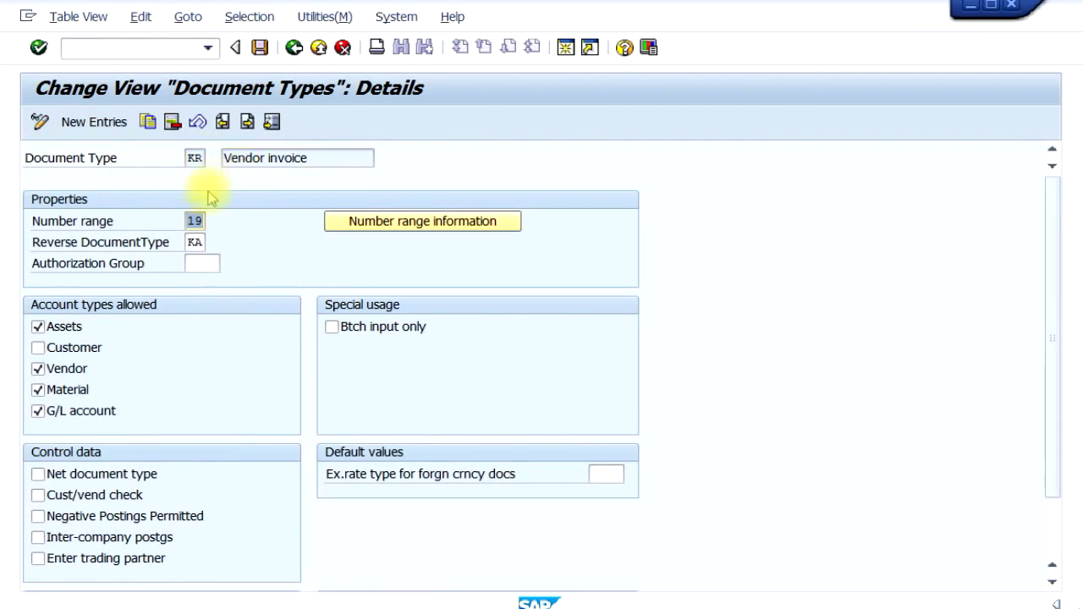
pyautogui.doubleClick(194, 221)
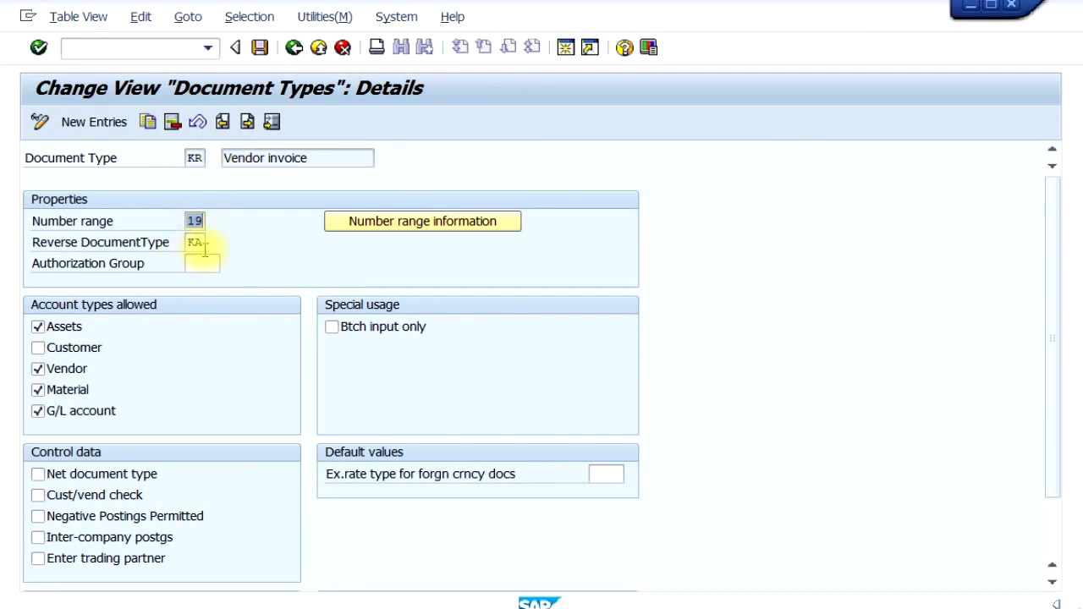
pyautogui.scroll(-2, 203, 247)
pyautogui.scroll(2, 235, 249)
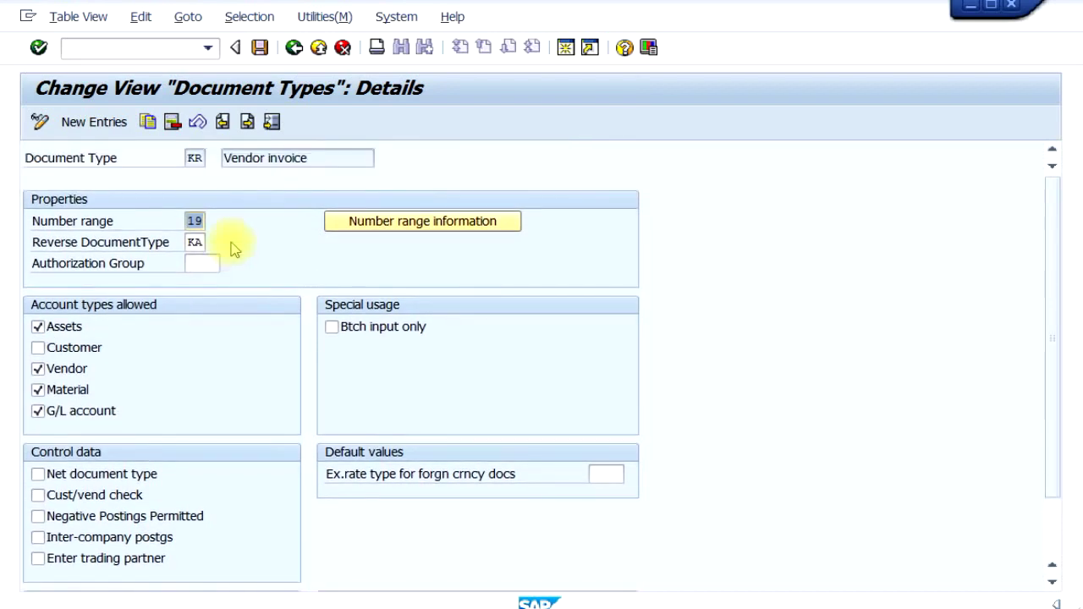
pyautogui.click(294, 49)
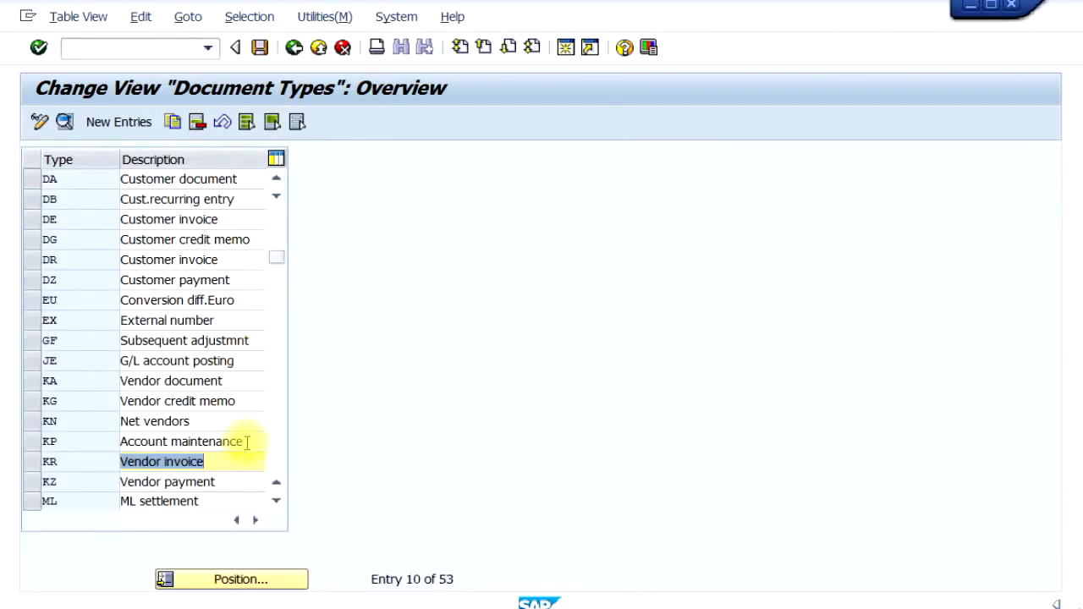
# Step: Create a new document type ZK with number range 20 and reverse document type ZK
pyautogui.scroll(-5, 281, 461)
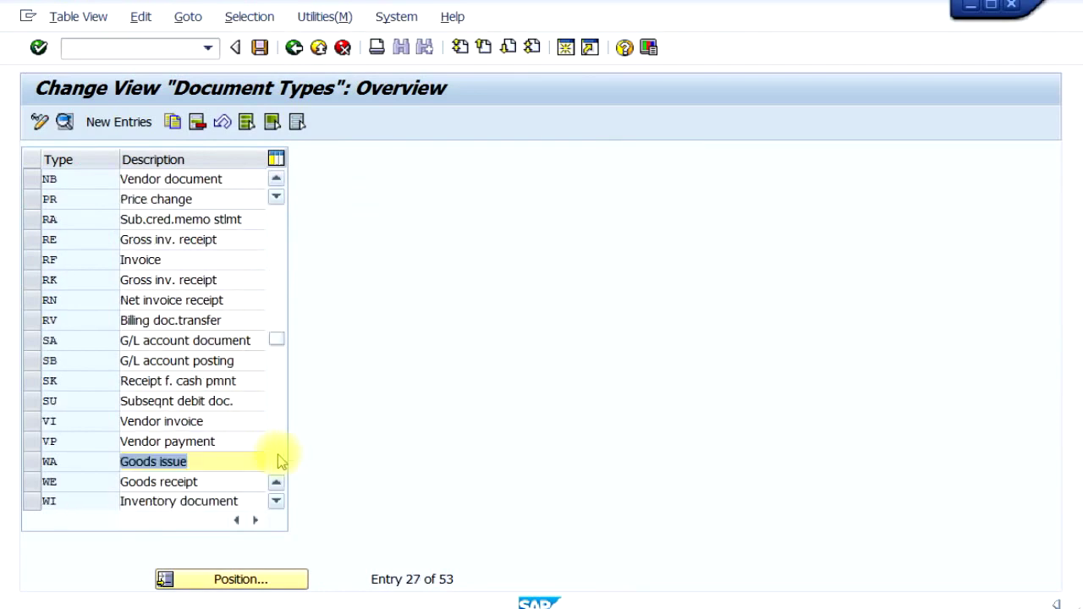
pyautogui.scroll(-5, 282, 459)
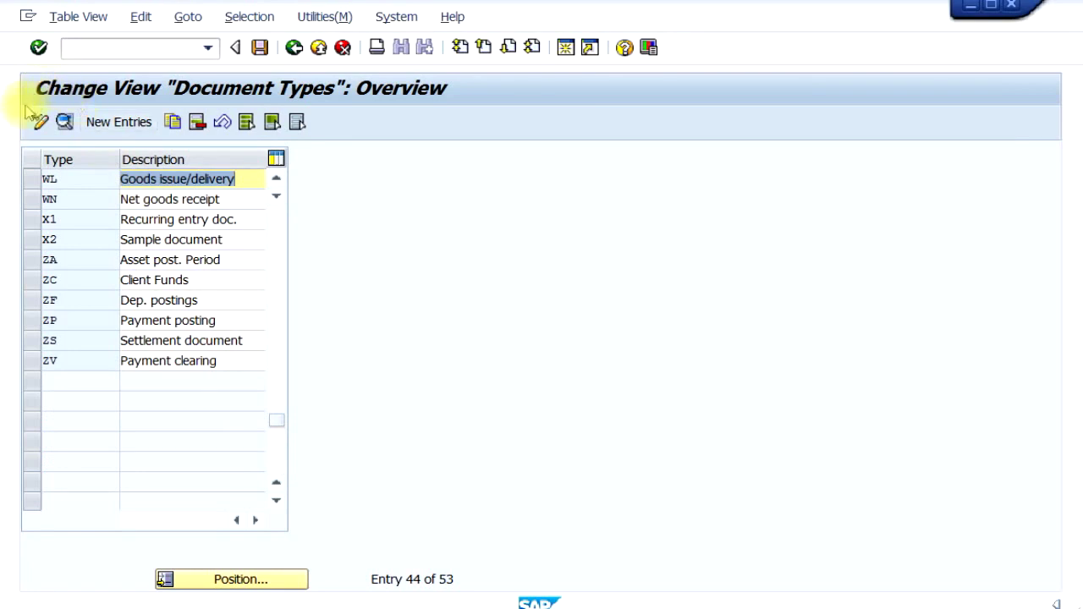
pyautogui.click(98, 124)
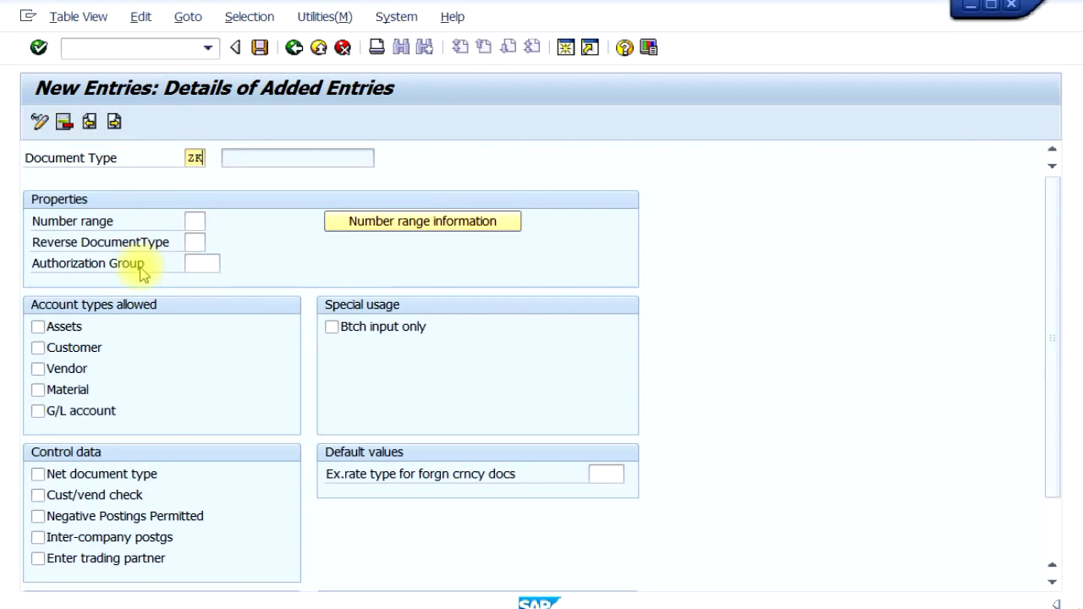
pyautogui.press('Return')
pyautogui.click(192, 221)
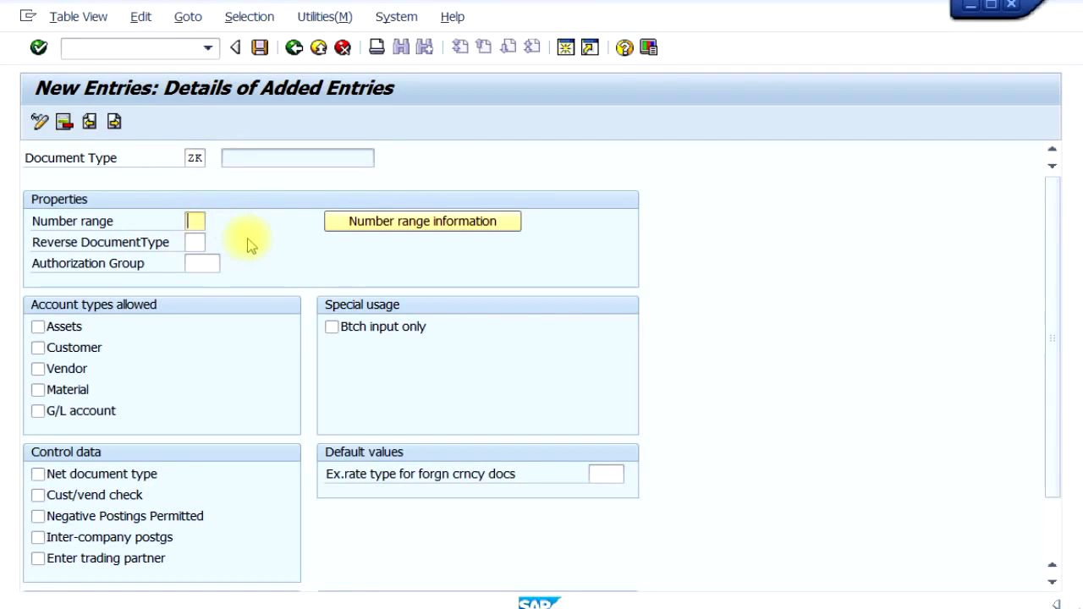
pyautogui.click(194, 244)
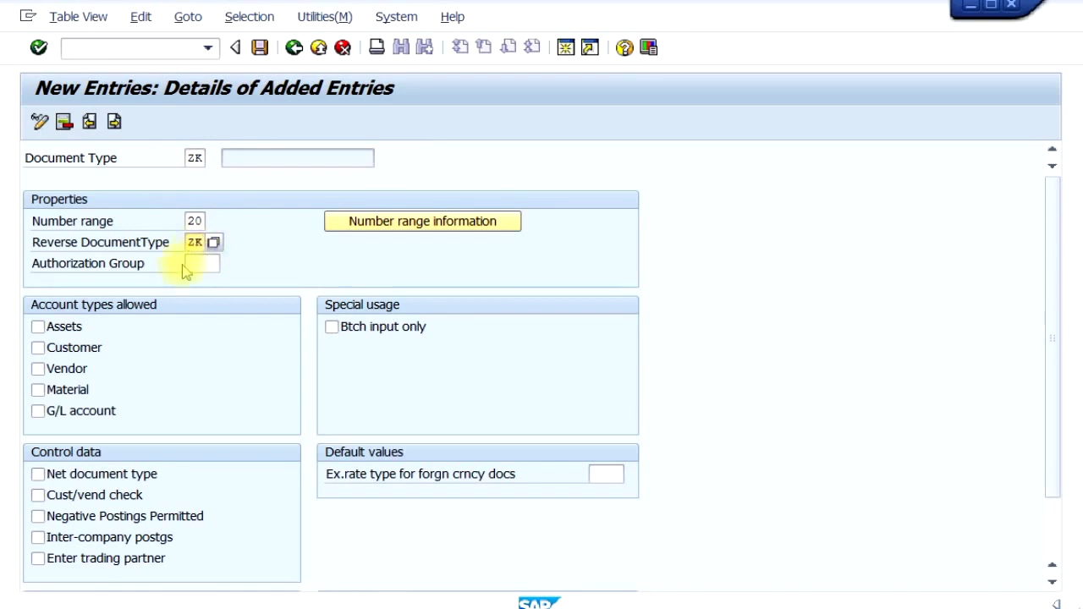
# Step: Allow the Vendor and G/L account types for document type ZK and try to save the entry
pyautogui.click(66, 370)
pyautogui.click(74, 411)
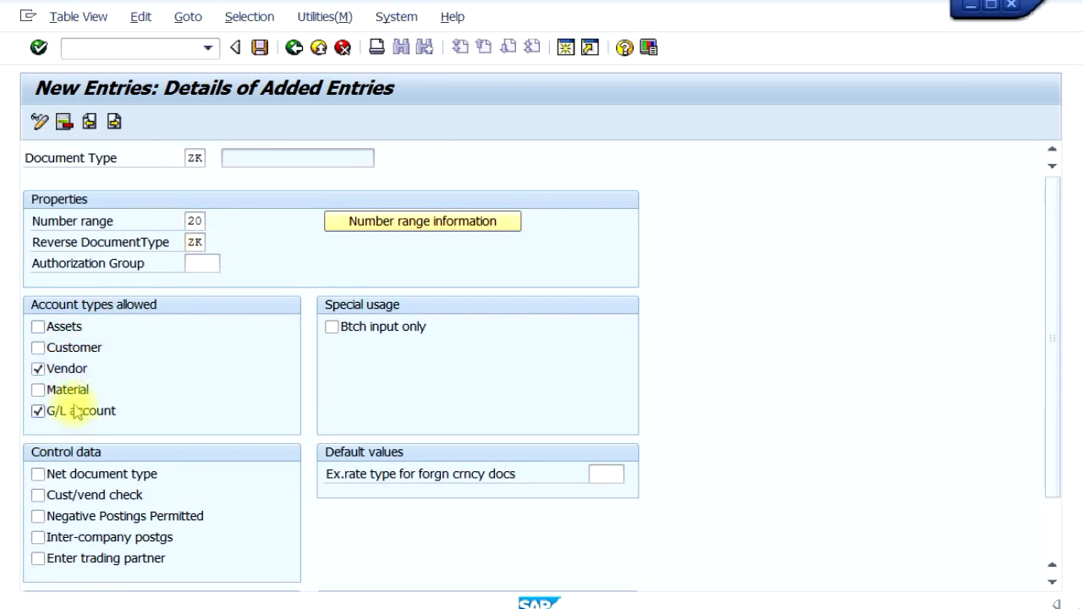
pyautogui.click(260, 48)
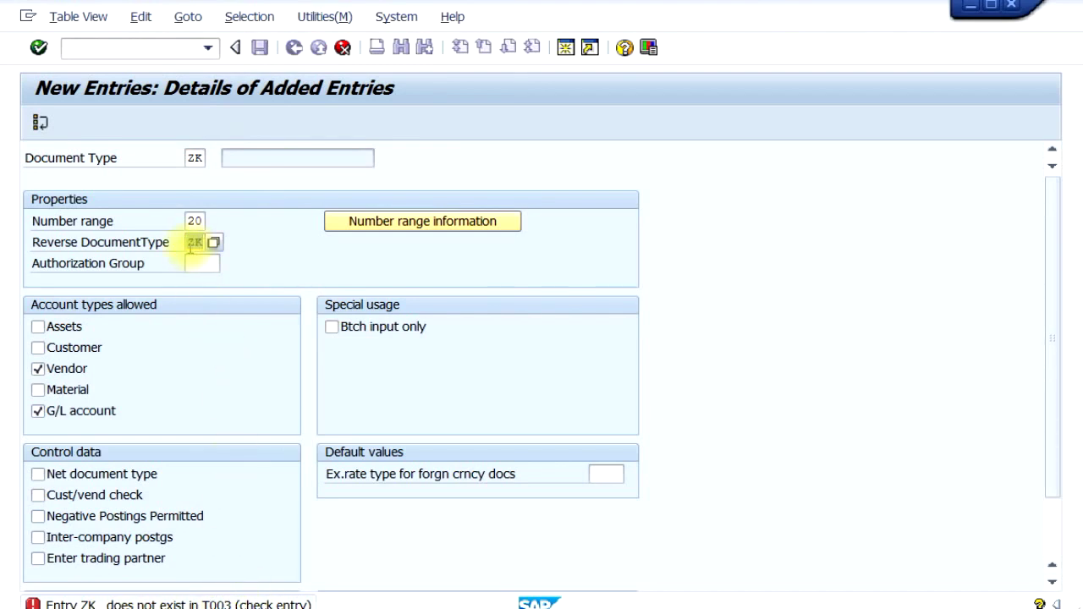
# Step: Set the reverse document type to KZ (Vendor payment) and save the entry under the proposed customizing request
pyautogui.doubleClick(193, 242)
pyautogui.press('Return')
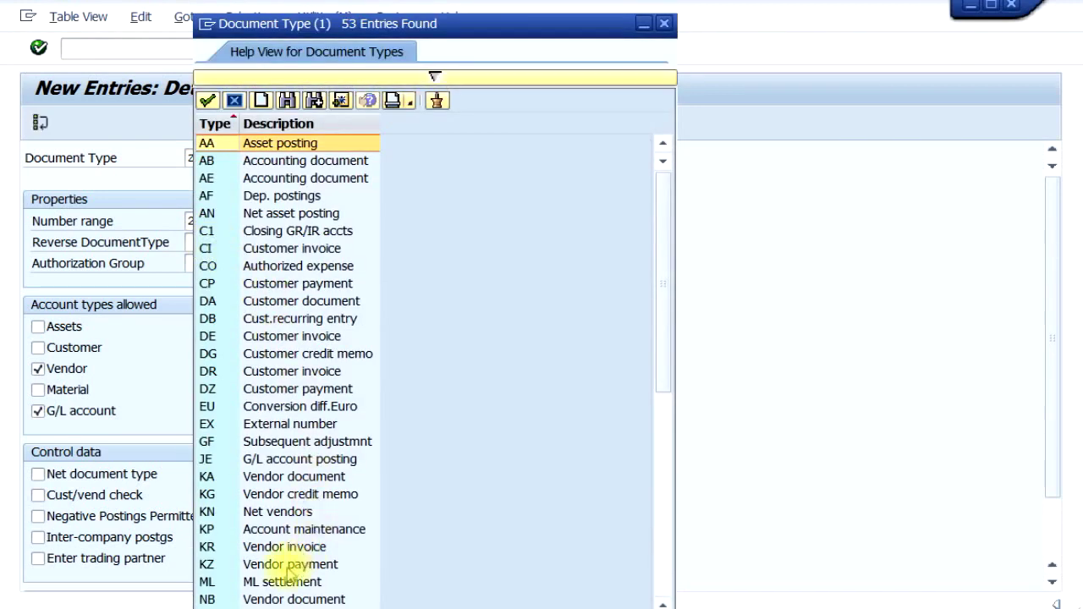
pyautogui.click(290, 564)
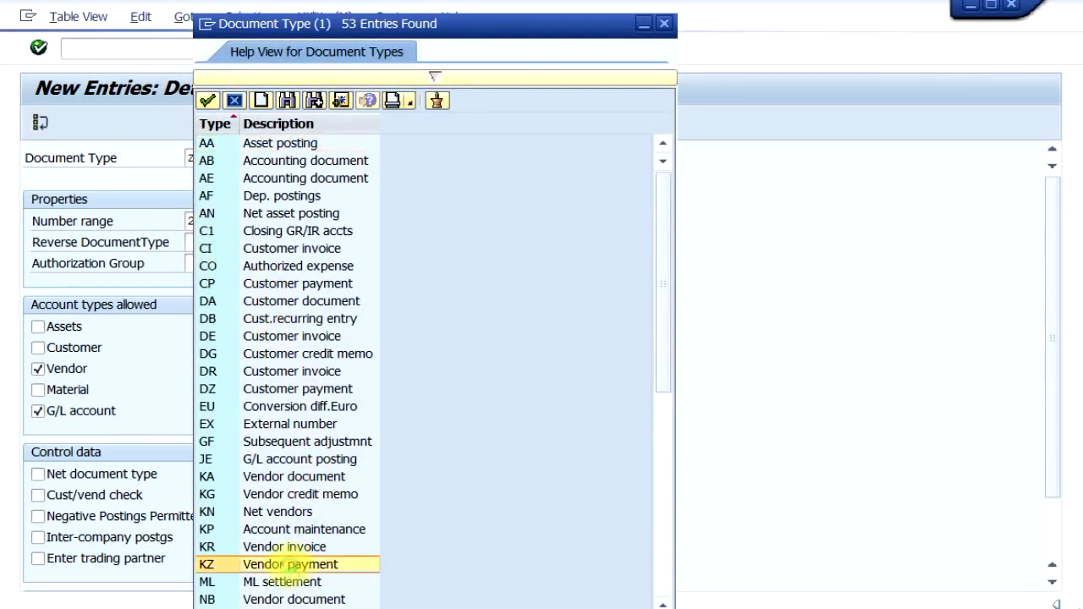
pyautogui.doubleClick(291, 565)
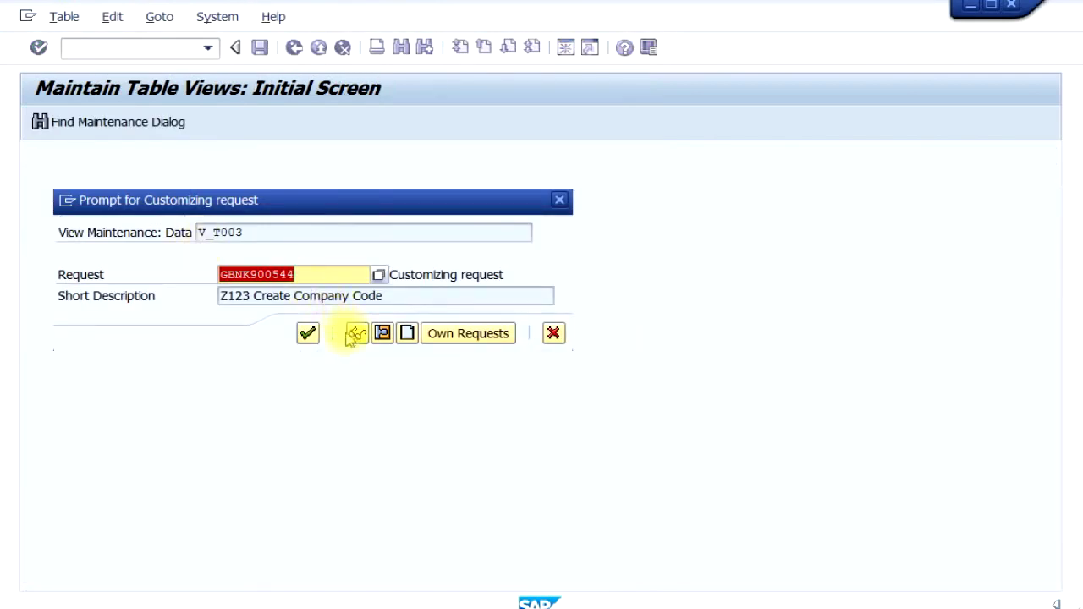
pyautogui.click(308, 335)
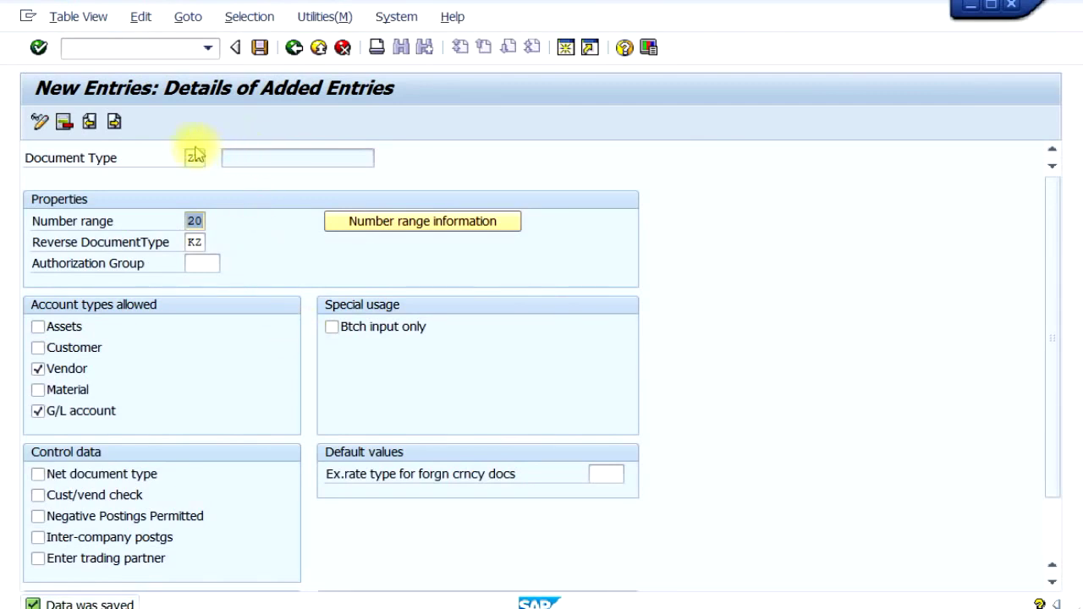
# Step: Give document type ZK the description "Bank EFT Payment" in the overview, save it, and return to the implementation guide
pyautogui.click(294, 49)
pyautogui.click(295, 49)
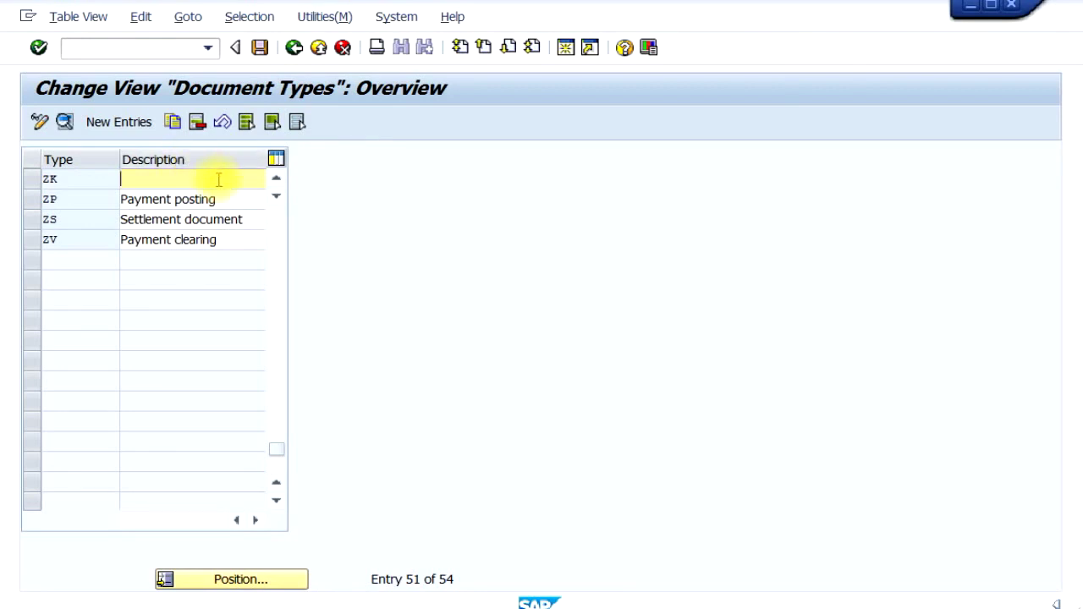
pyautogui.click(222, 174)
pyautogui.write('Bank EFT')
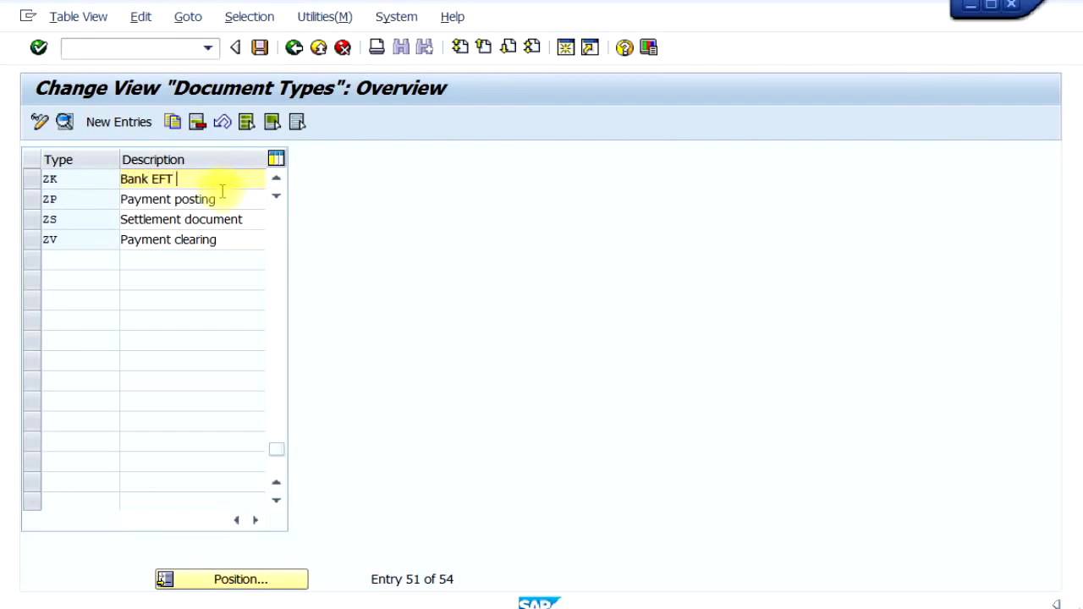
pyautogui.write(' Pos')
pyautogui.press('BackSpace')
pyautogui.press('BackSpace')
pyautogui.press('BackSpace')
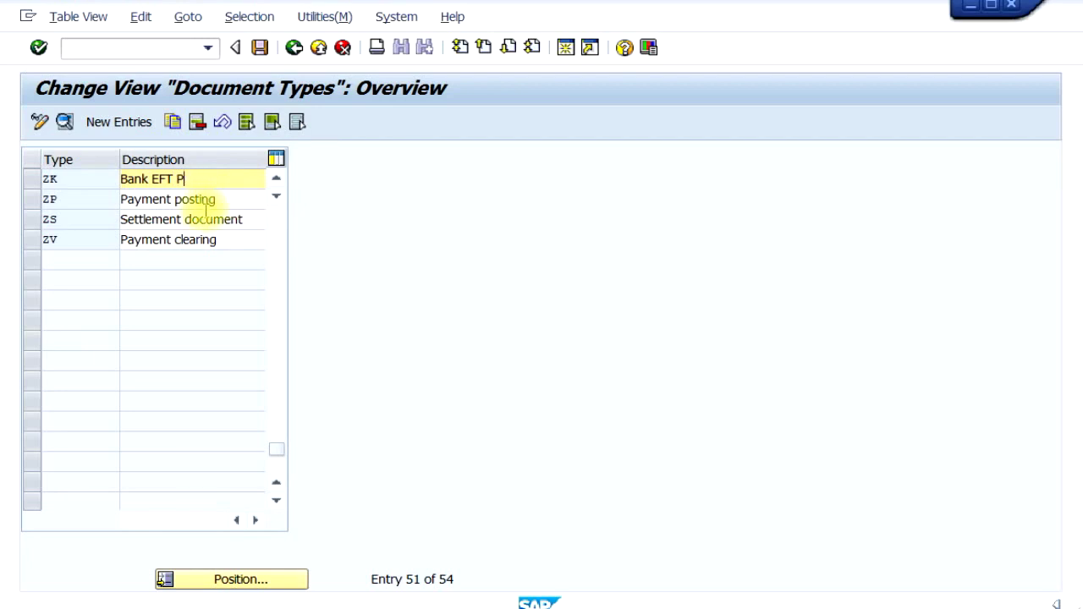
pyautogui.write('ayment')
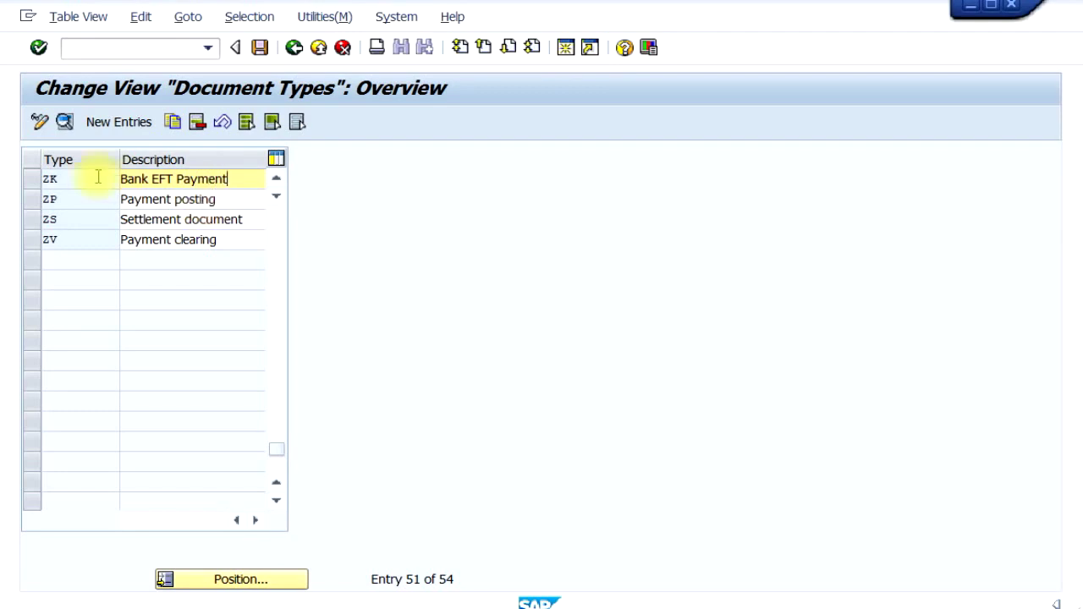
pyautogui.click(260, 48)
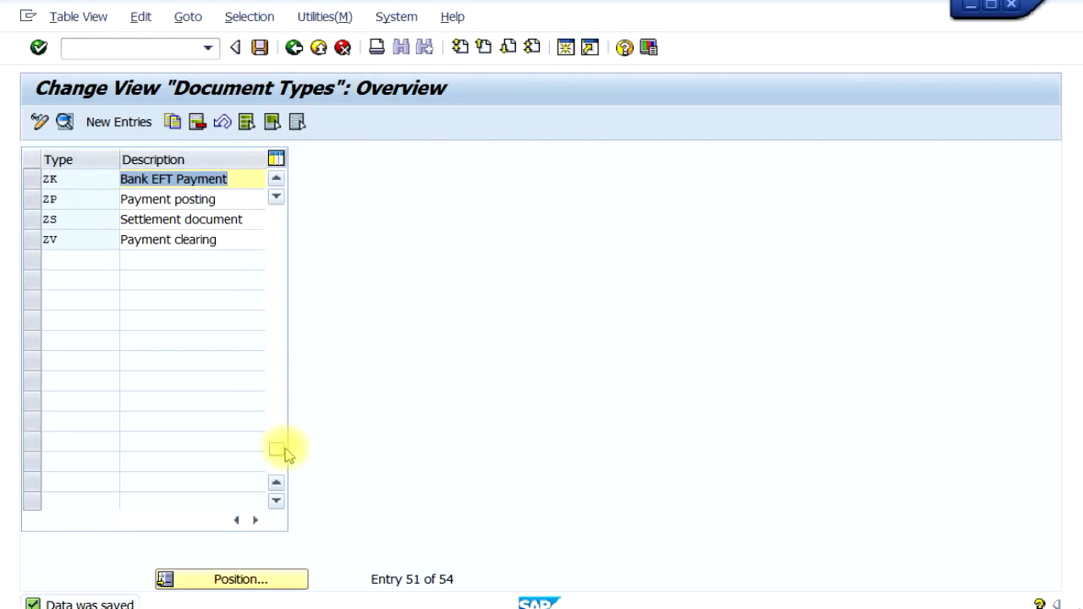
pyautogui.click(277, 200)
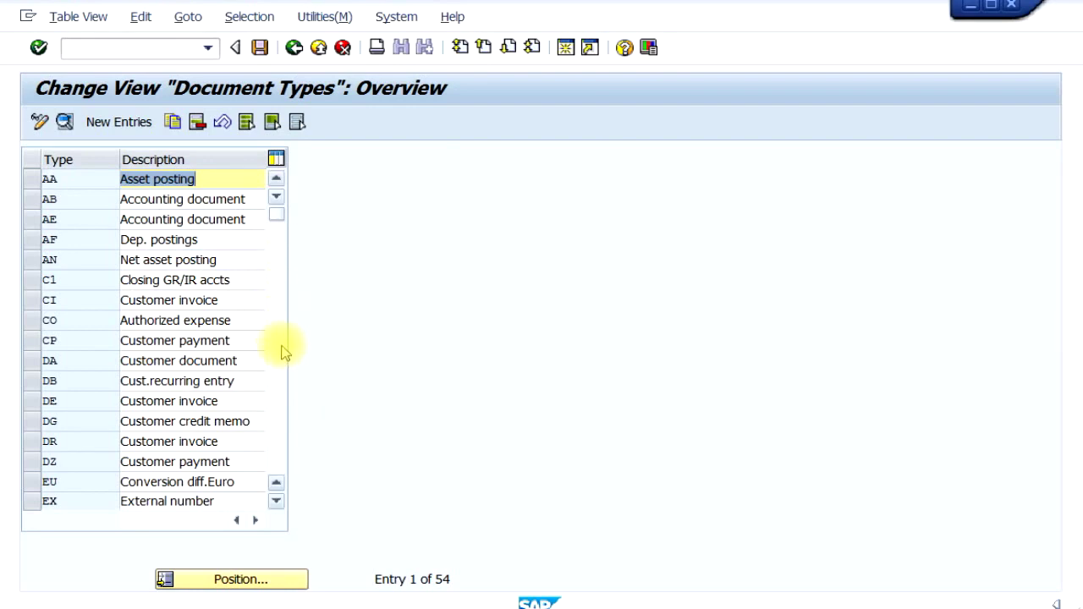
pyautogui.click(294, 48)
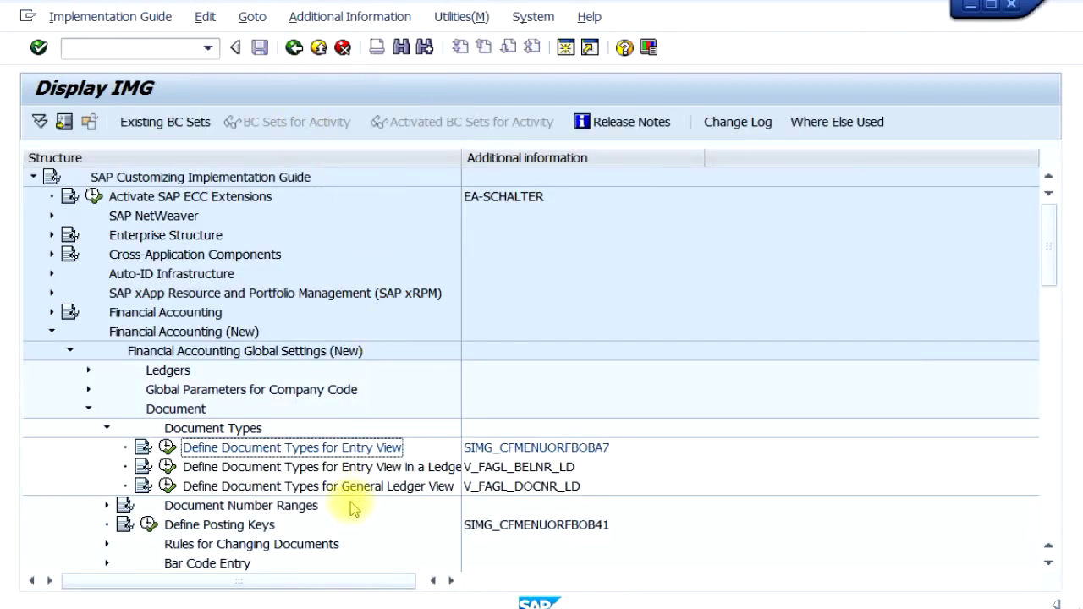
pyautogui.hotkey('alt', 'Tab')
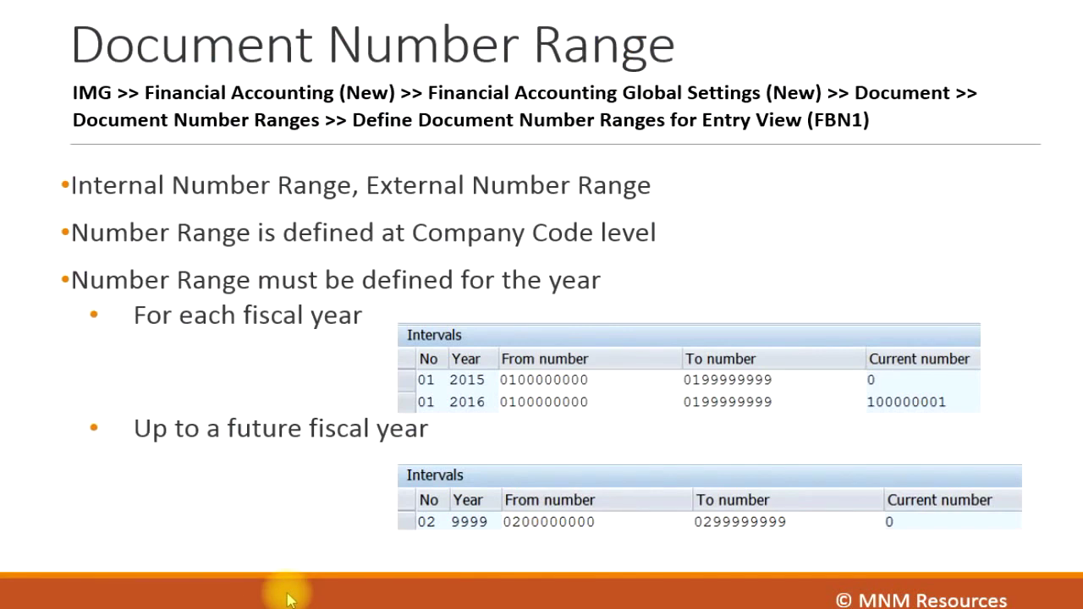
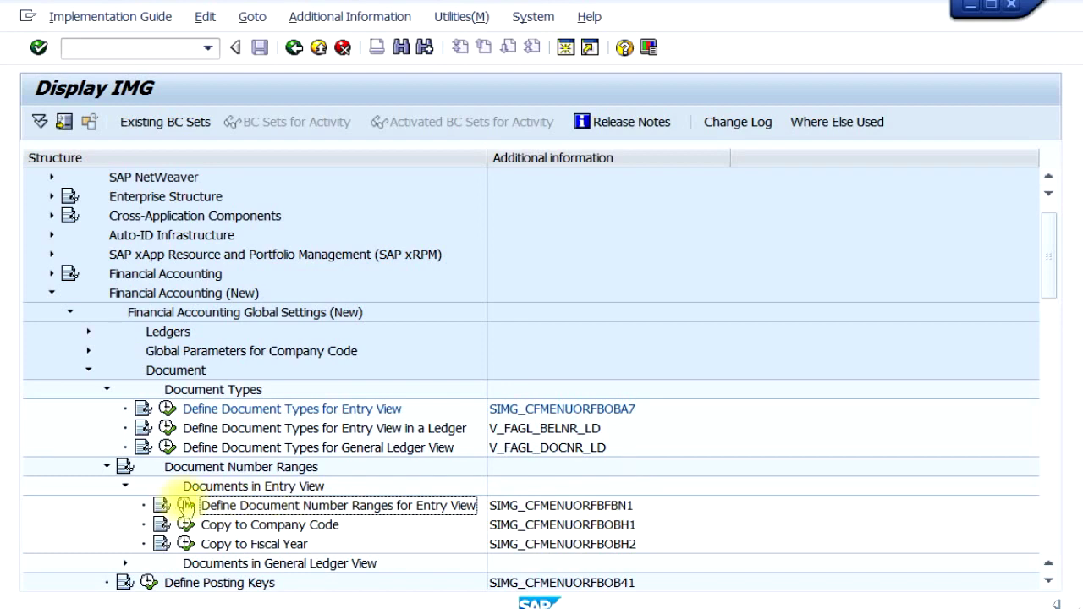
pyautogui.click(186, 506)
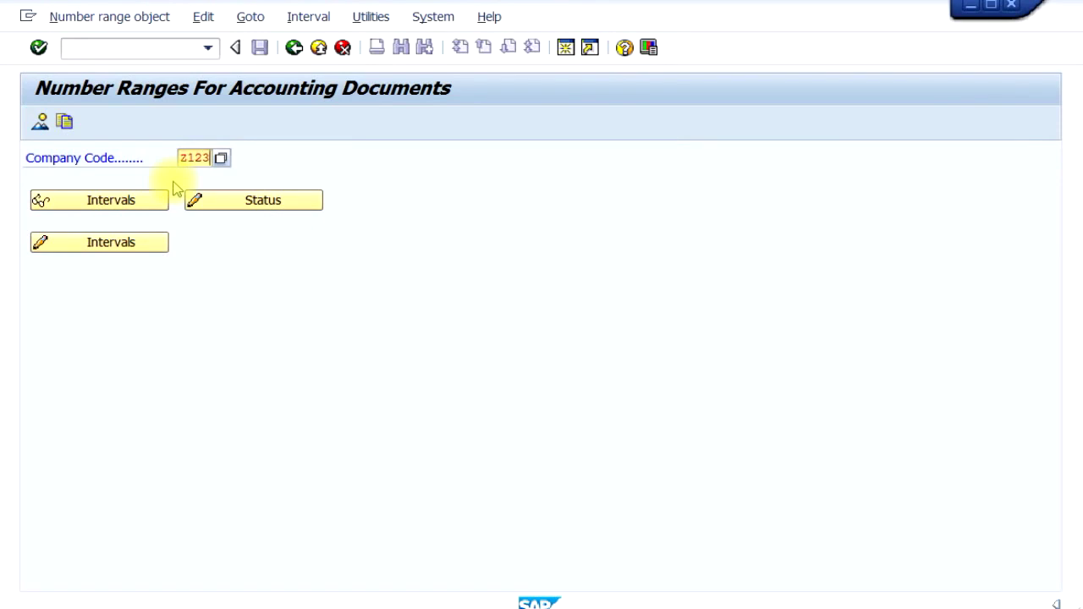
pyautogui.click(140, 245)
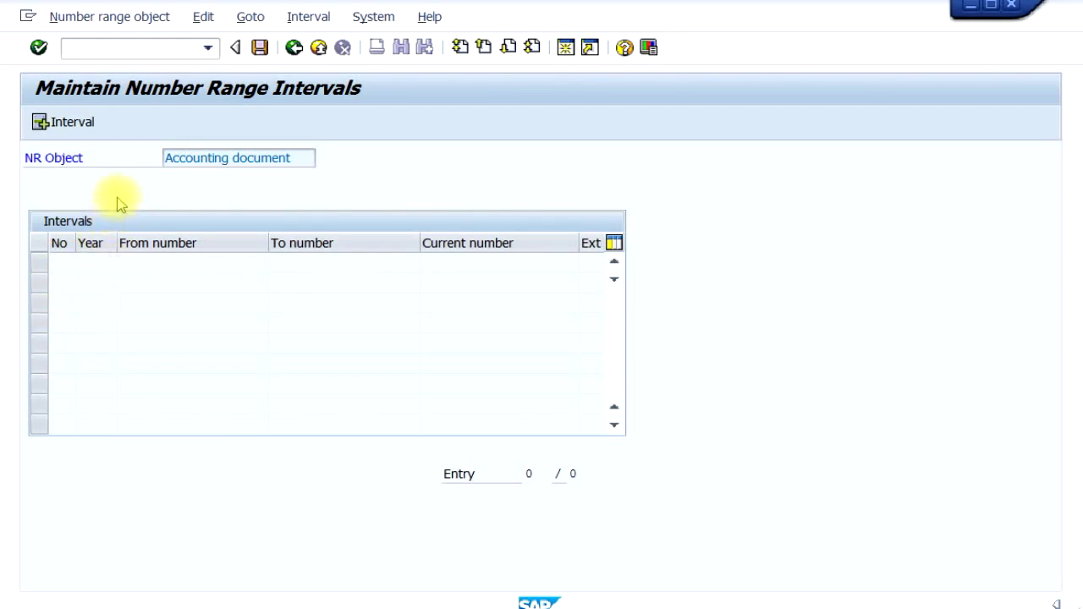
pyautogui.click(72, 124)
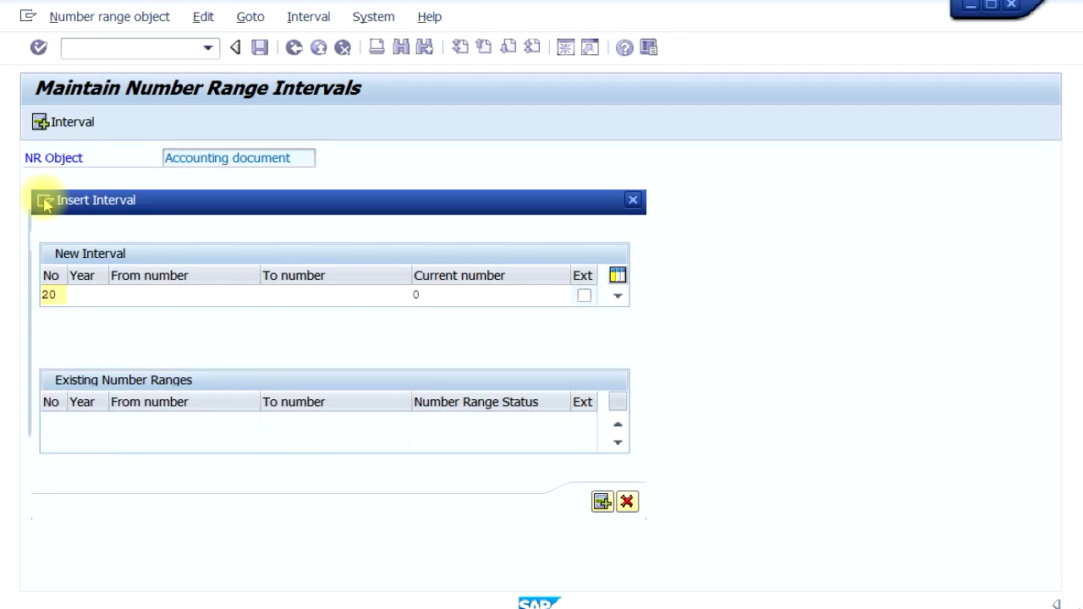
pyautogui.press('Tab')
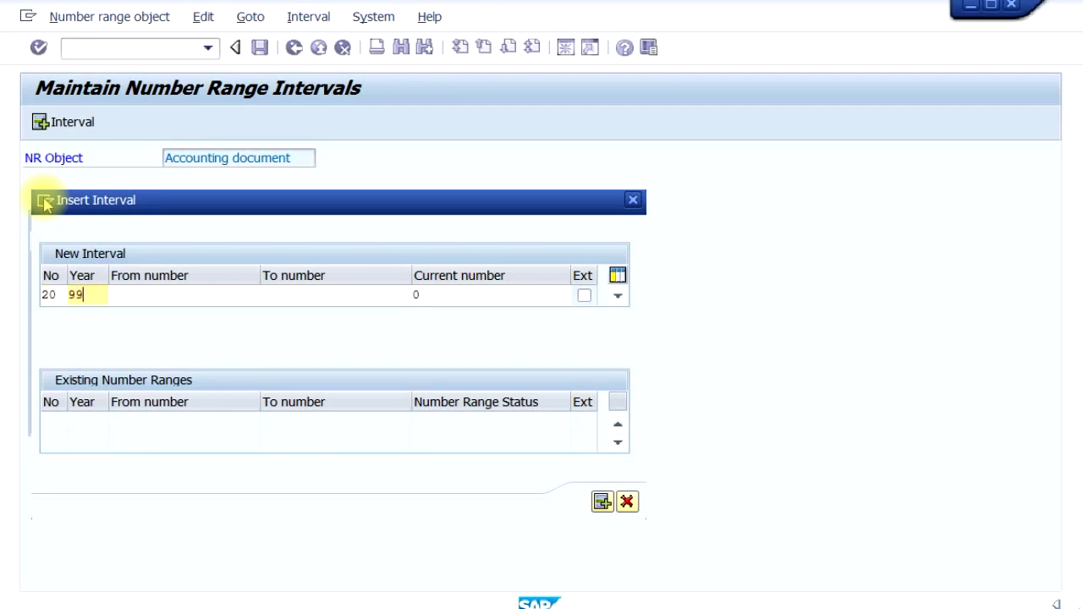
pyautogui.press('Tab')
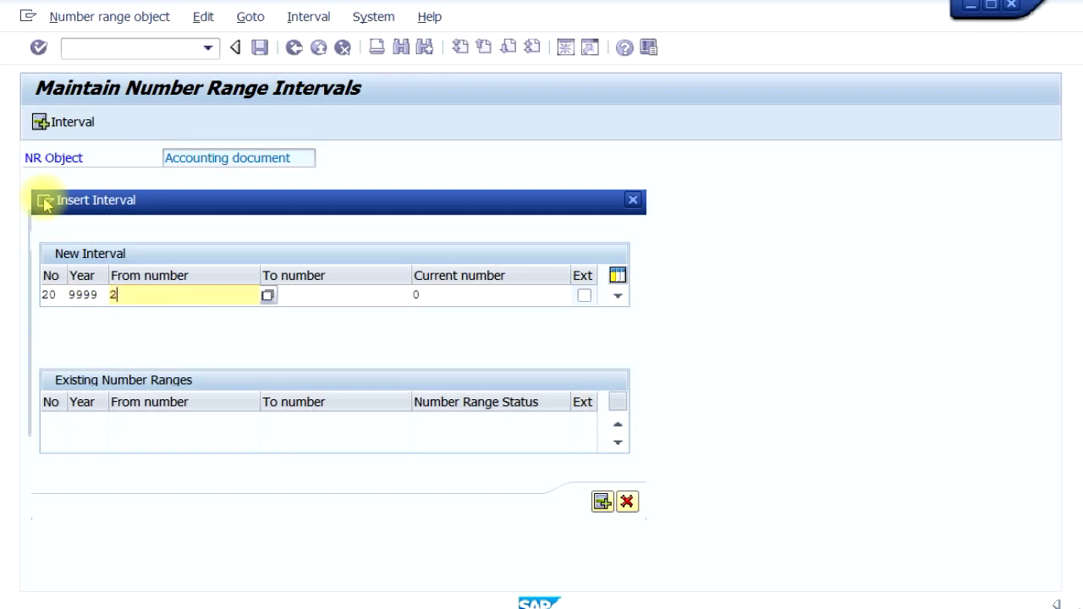
pyautogui.write('2000000000')
pyautogui.press('Tab')
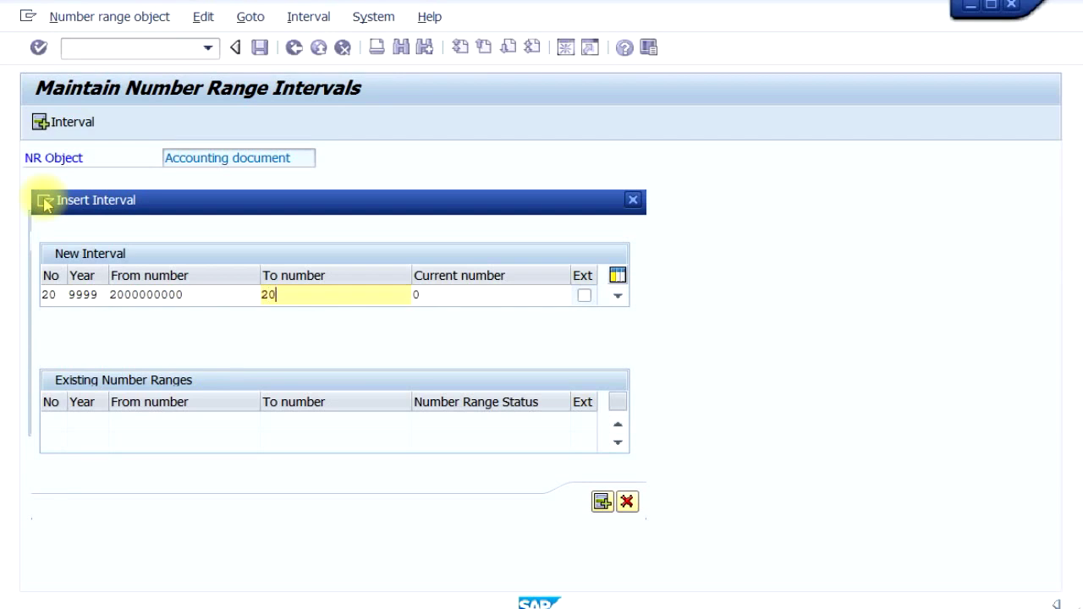
pyautogui.write('2099999999')
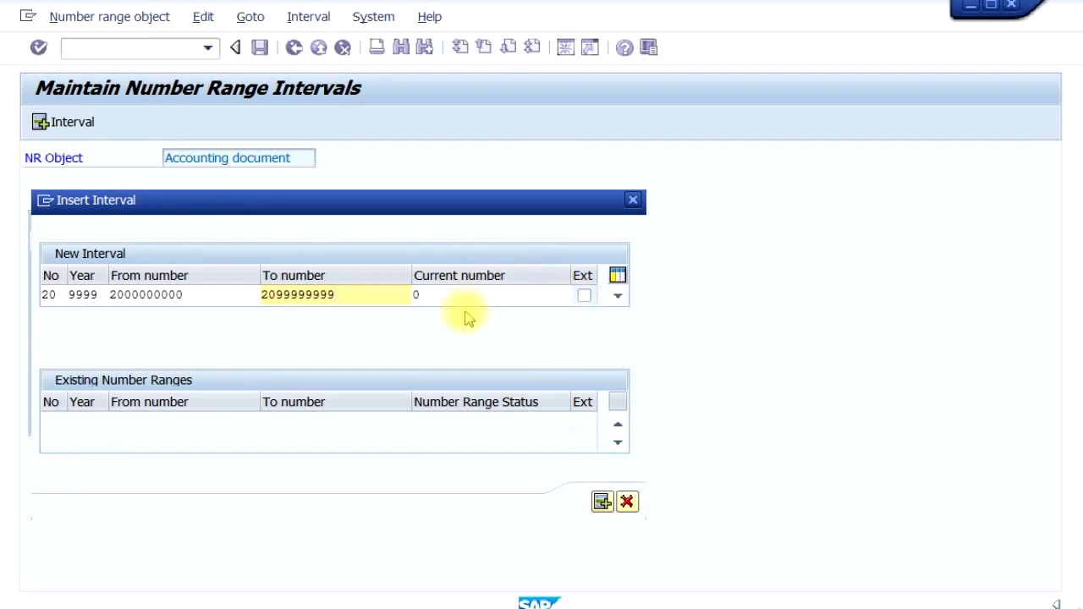
pyautogui.click(375, 301)
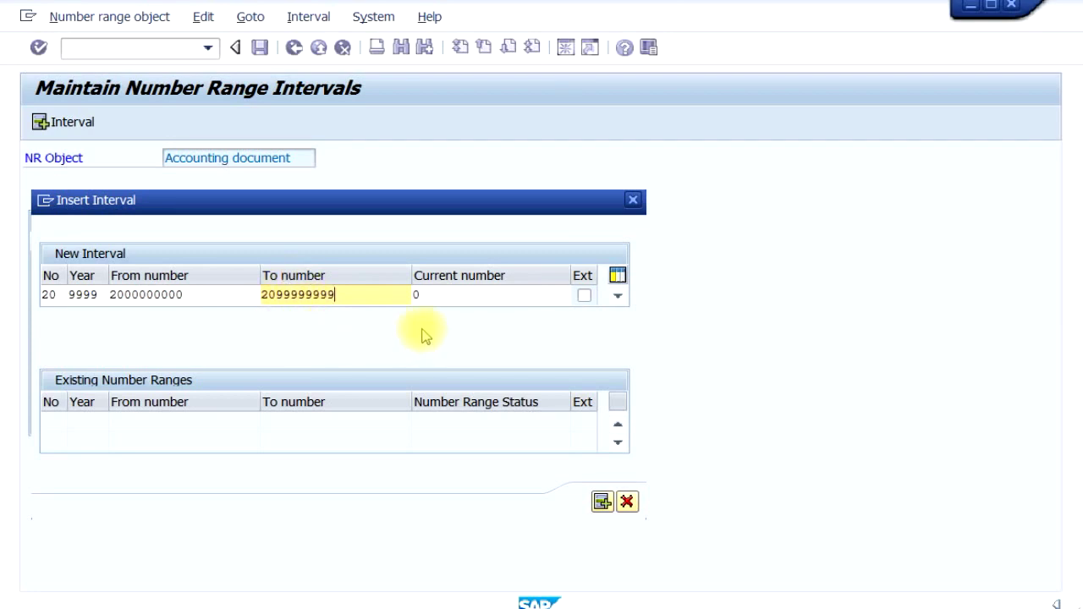
pyautogui.click(602, 503)
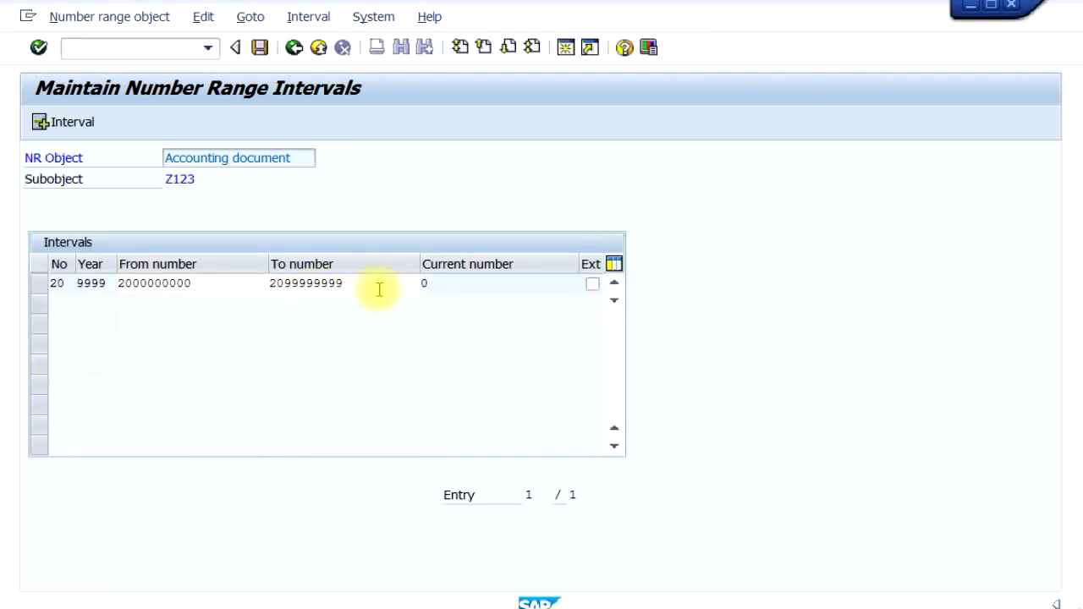
# Step: Save the new number range interval, acknowledge the transport notice and return to the implementation guide
pyautogui.click(261, 49)
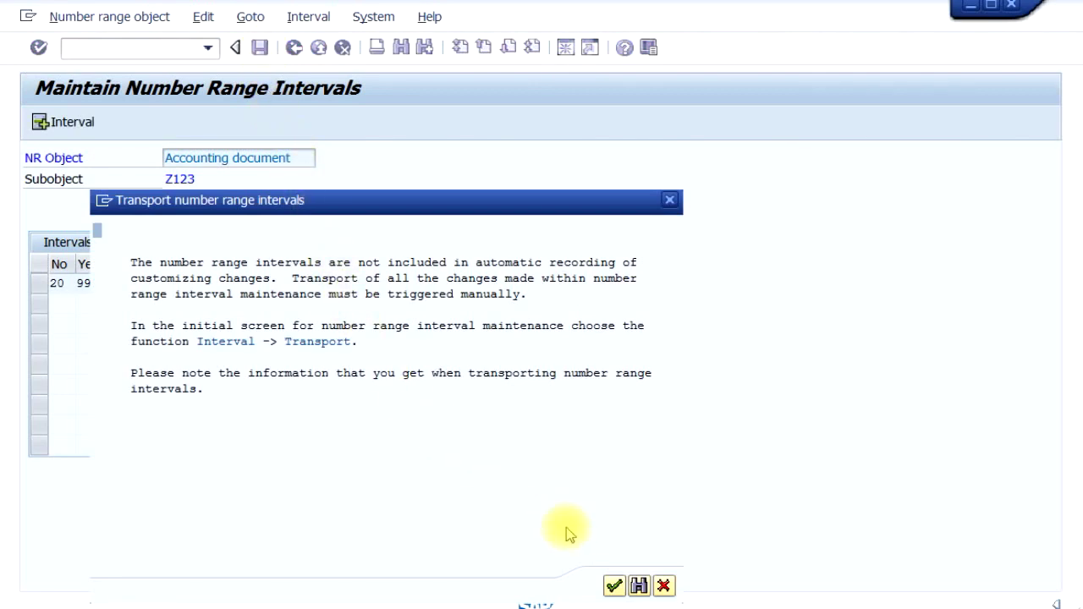
pyautogui.click(614, 586)
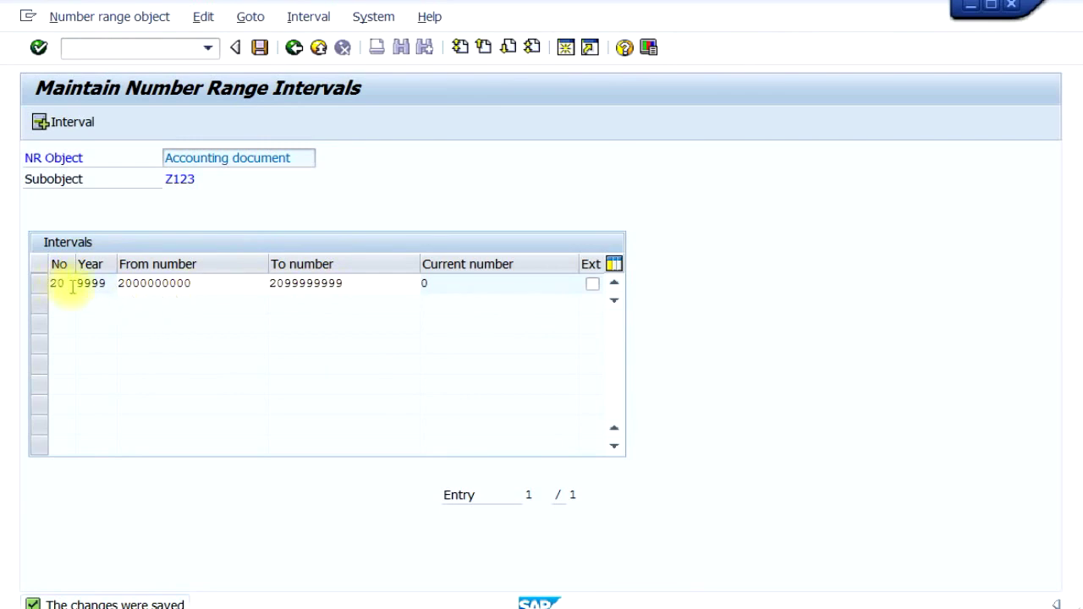
pyautogui.click(294, 48)
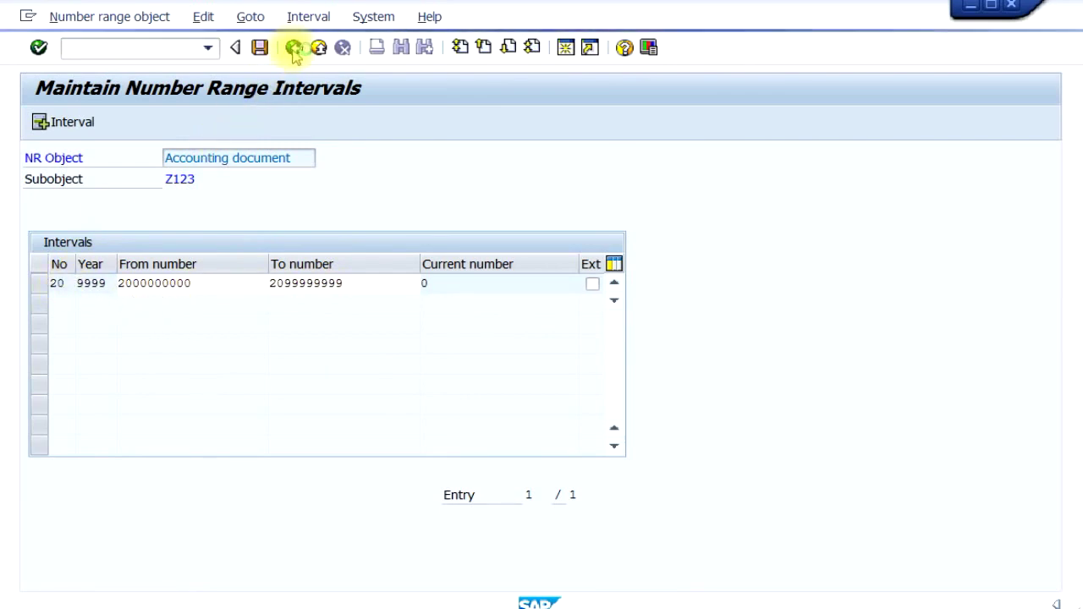
pyautogui.click(294, 48)
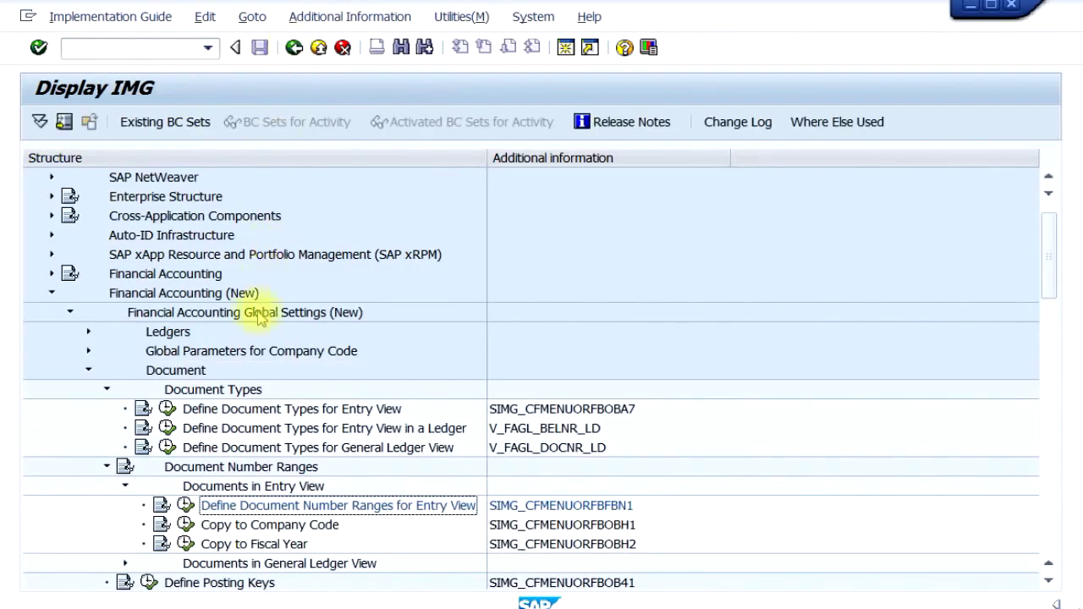
# Step: Open the details of document type ZK (Bank EFT Payment) from the entry view document types
pyautogui.click(166, 410)
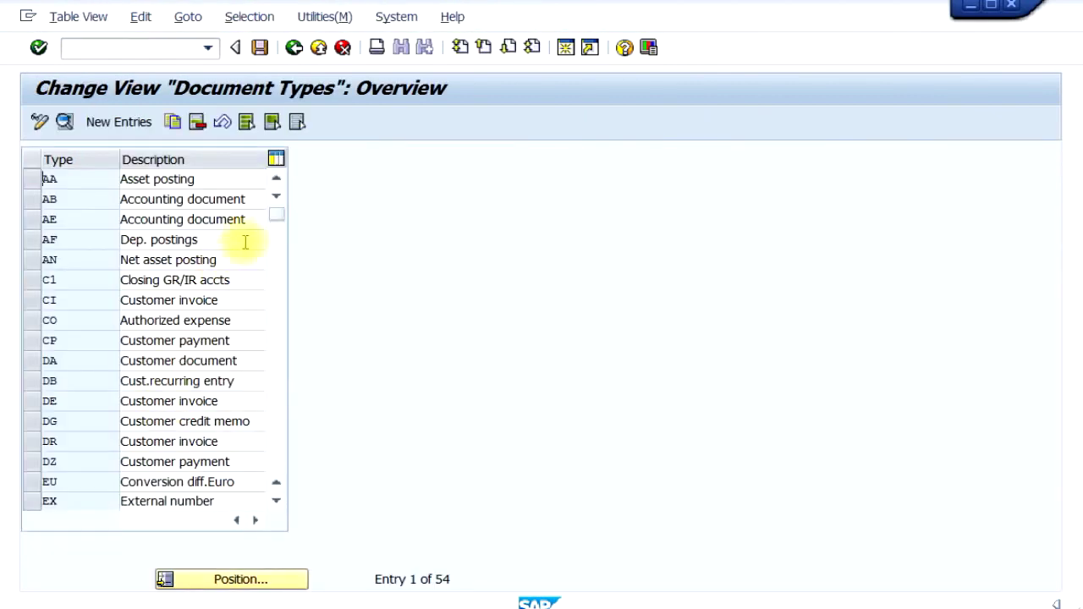
pyautogui.moveTo(277, 216); pyautogui.dragTo(277, 443)
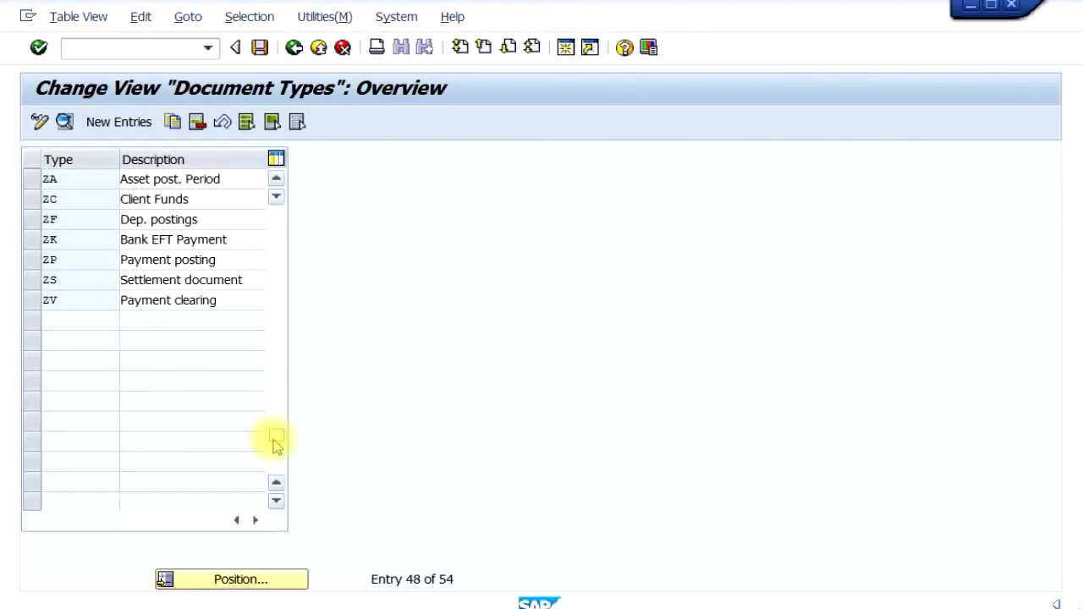
pyautogui.scroll(1, 97, 248)
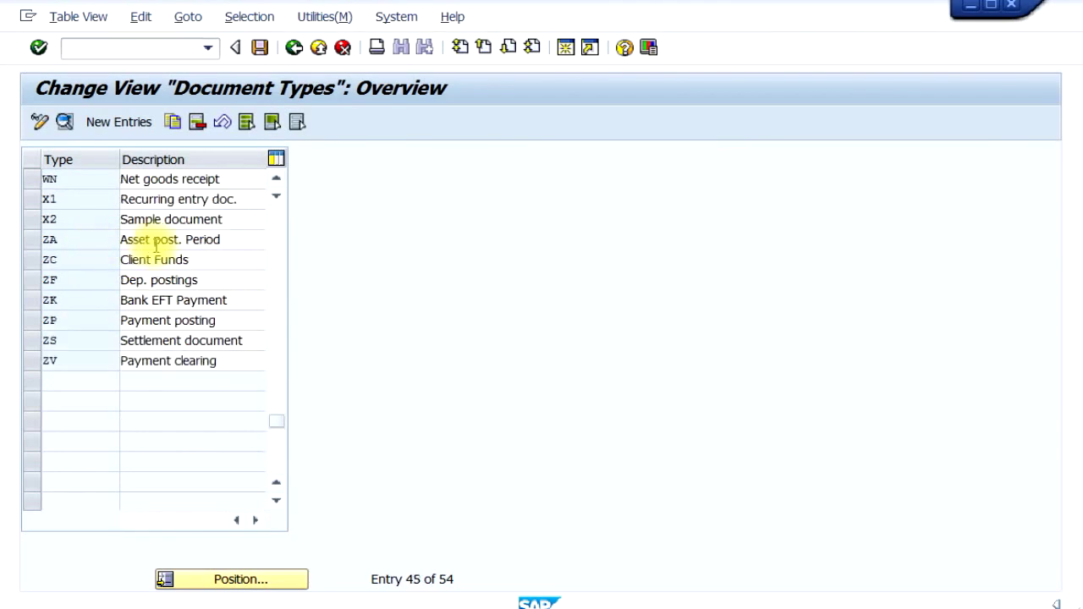
pyautogui.doubleClick(181, 300)
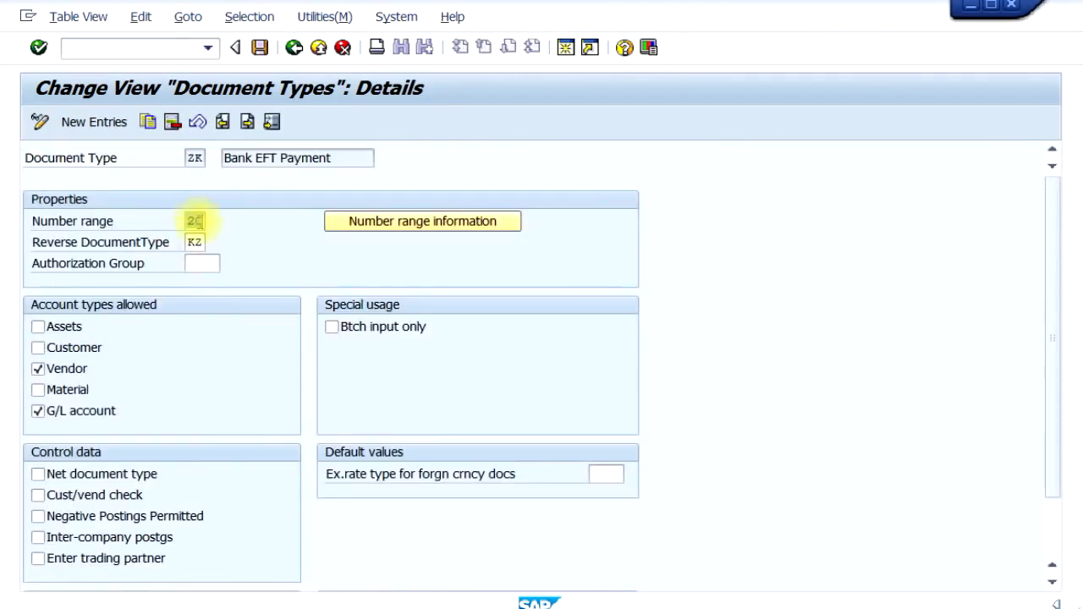
# Step: Check the intervals for company code Z123 through the number range information of document type ZK
pyautogui.click(350, 223)
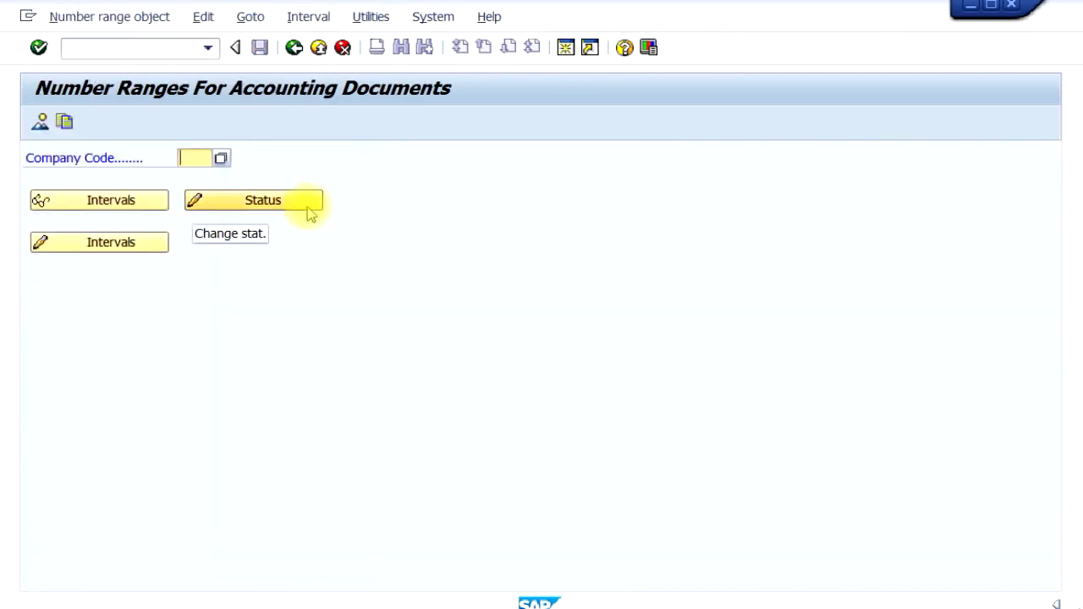
pyautogui.write('Z12')
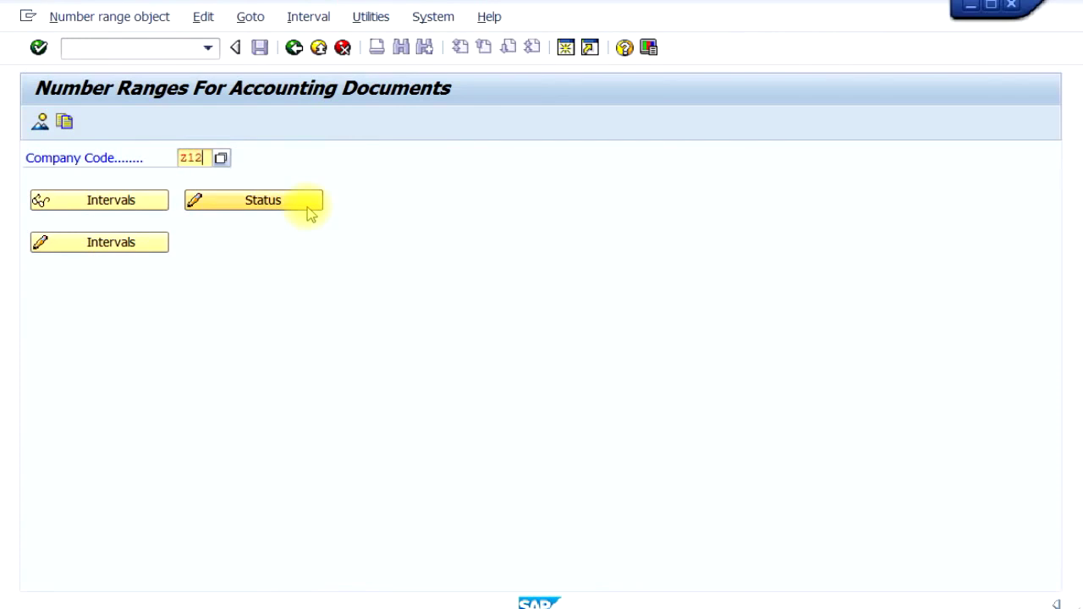
pyautogui.write('3')
pyautogui.click(93, 250)
pyautogui.click(93, 242)
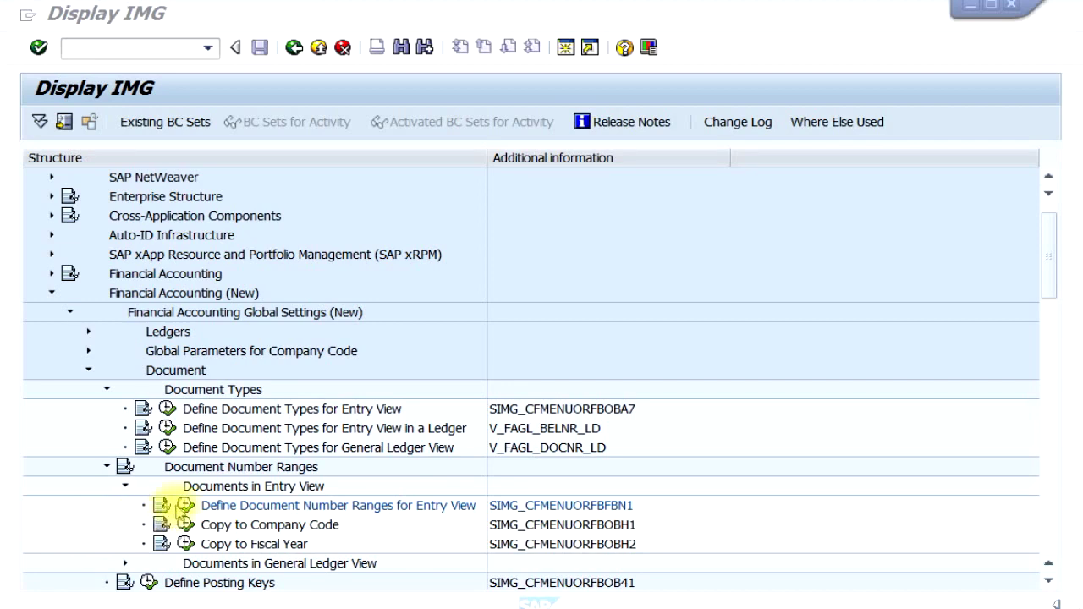
# Step: Delete number range interval 20 from company code Z123, save the change and return to the accounting document number ranges start screen
pyautogui.click(187, 506)
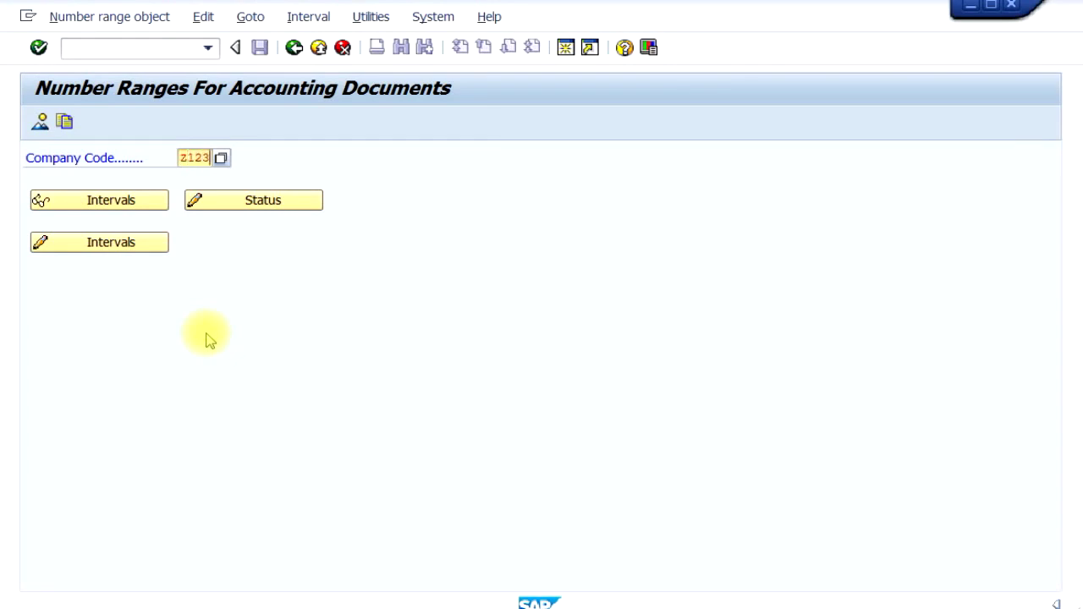
pyautogui.click(129, 245)
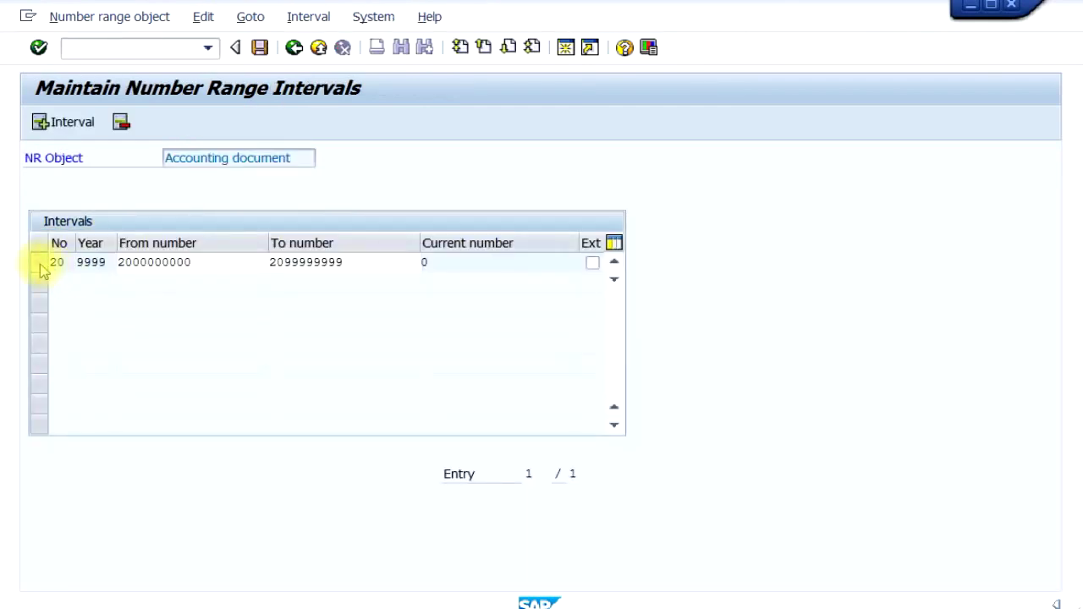
pyautogui.click(39, 265)
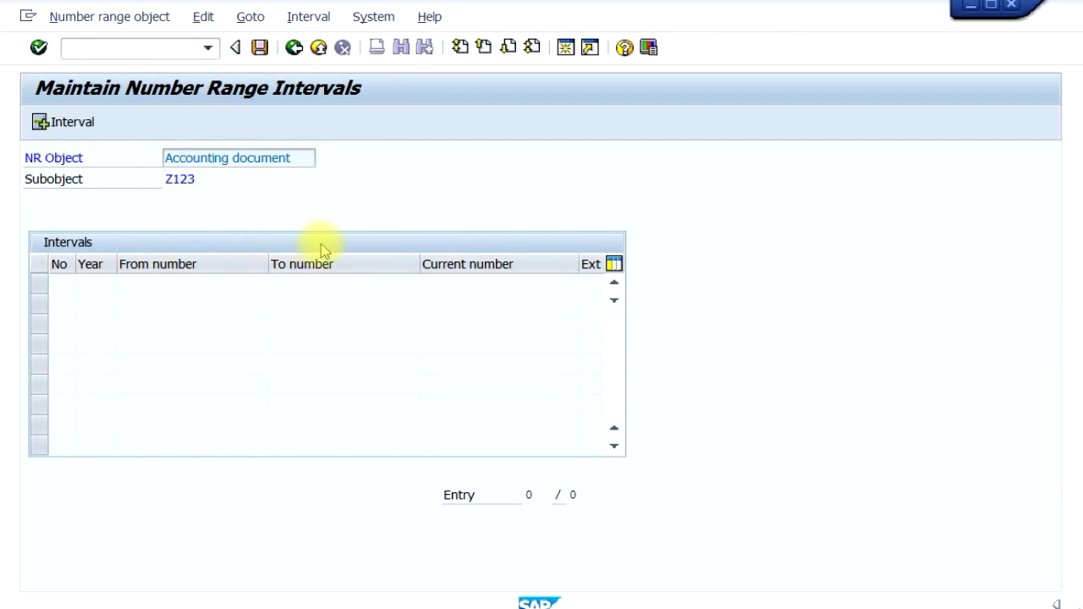
pyautogui.click(260, 50)
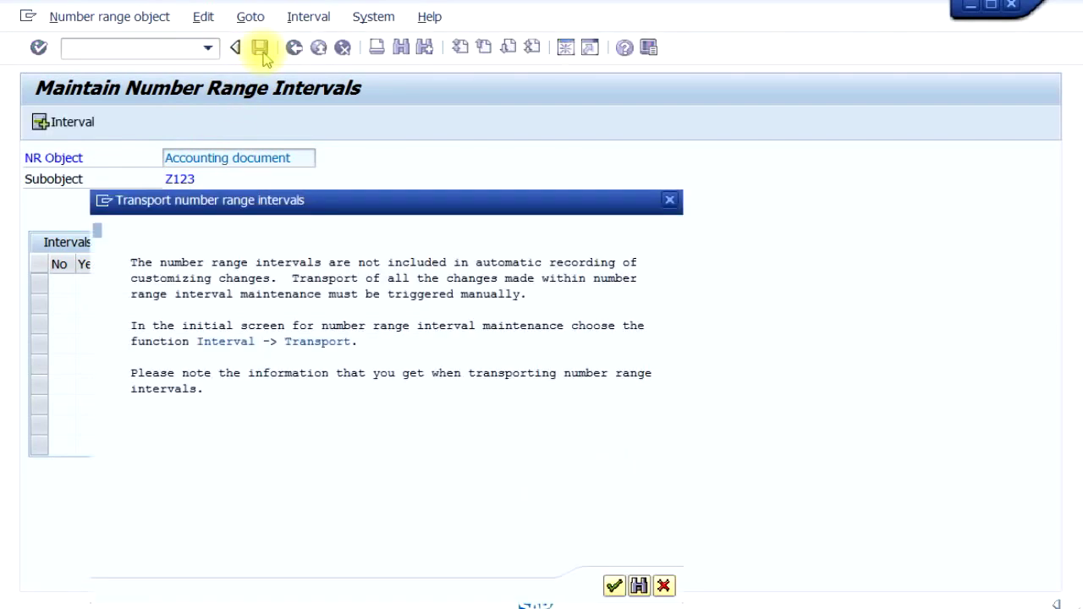
pyautogui.click(614, 585)
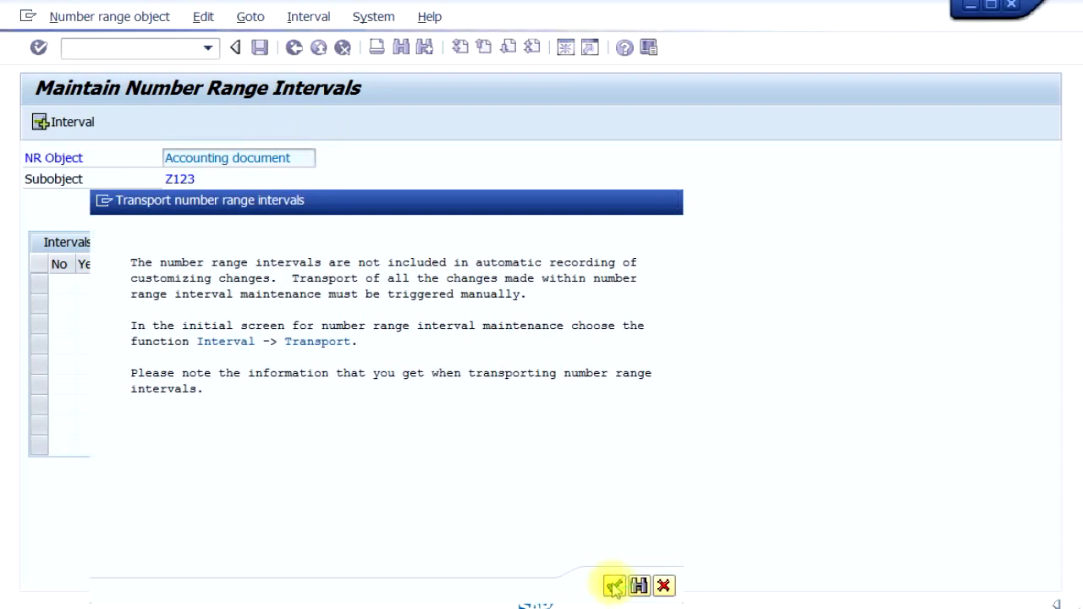
pyautogui.click(294, 49)
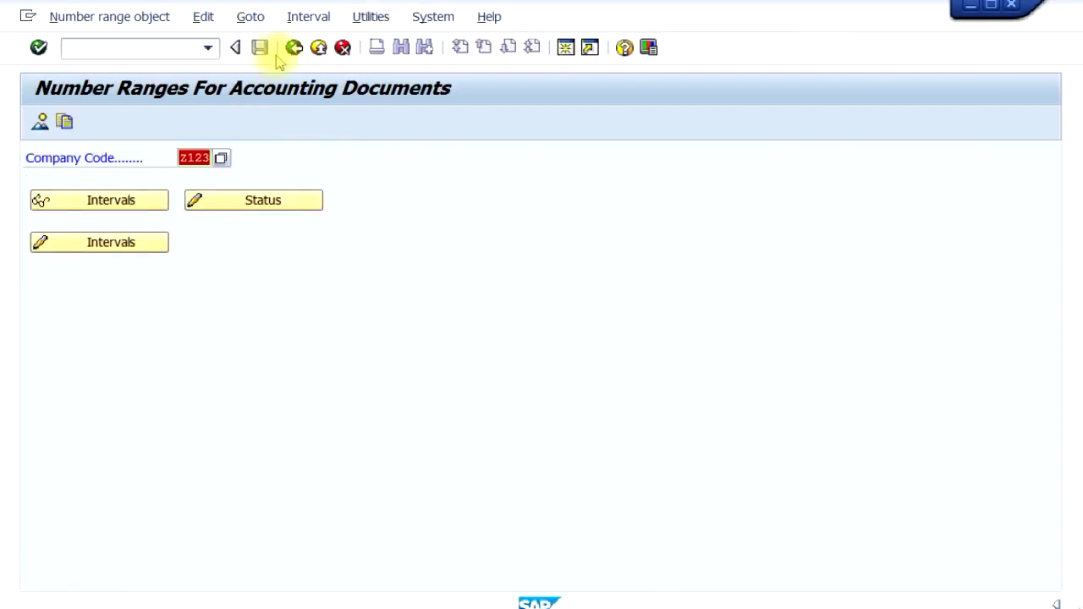
# Step: Copy the accounting document number ranges from company code 0001 to company code Z123
pyautogui.click(67, 124)
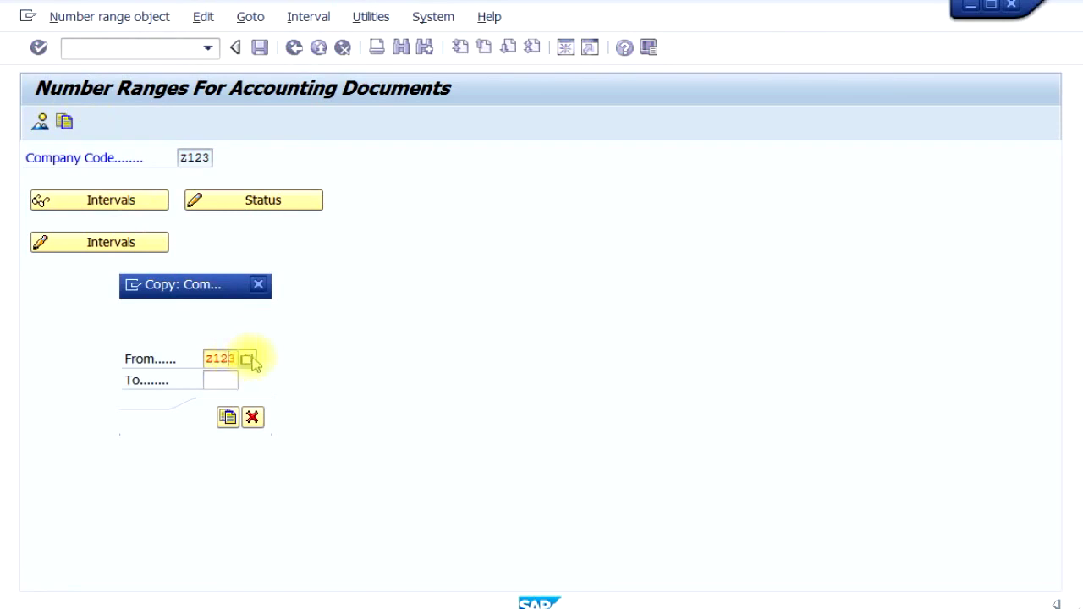
pyautogui.click(247, 359)
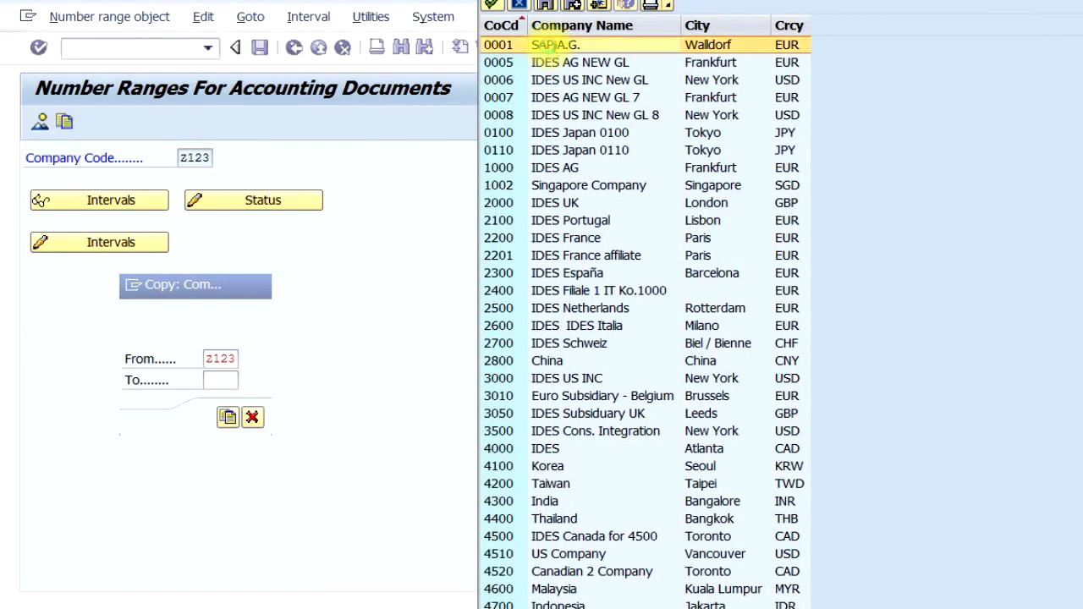
pyautogui.press('Escape')
pyautogui.click(219, 382)
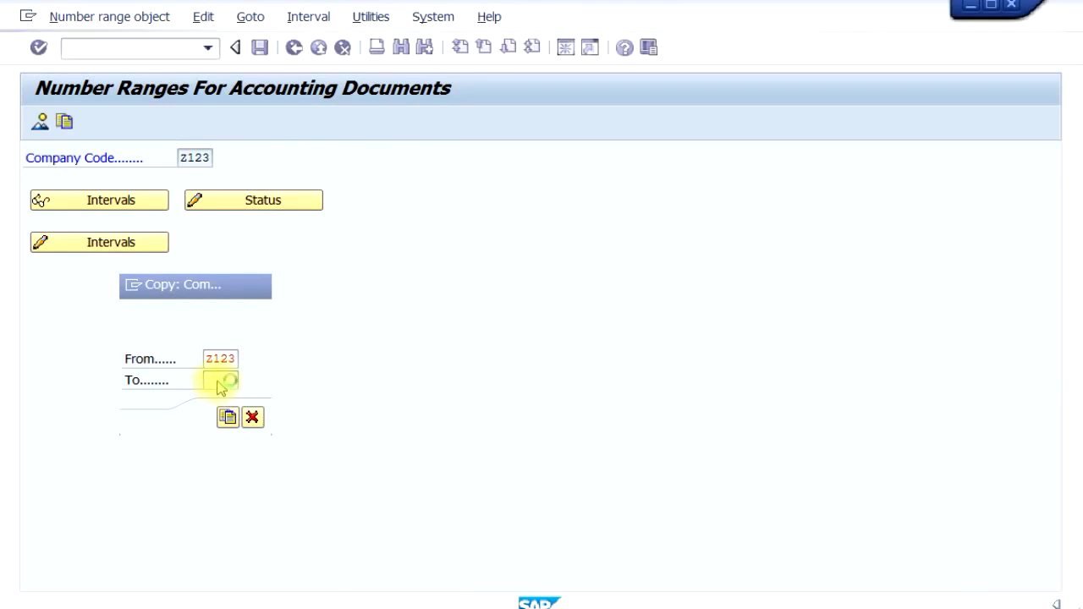
pyautogui.click(219, 382)
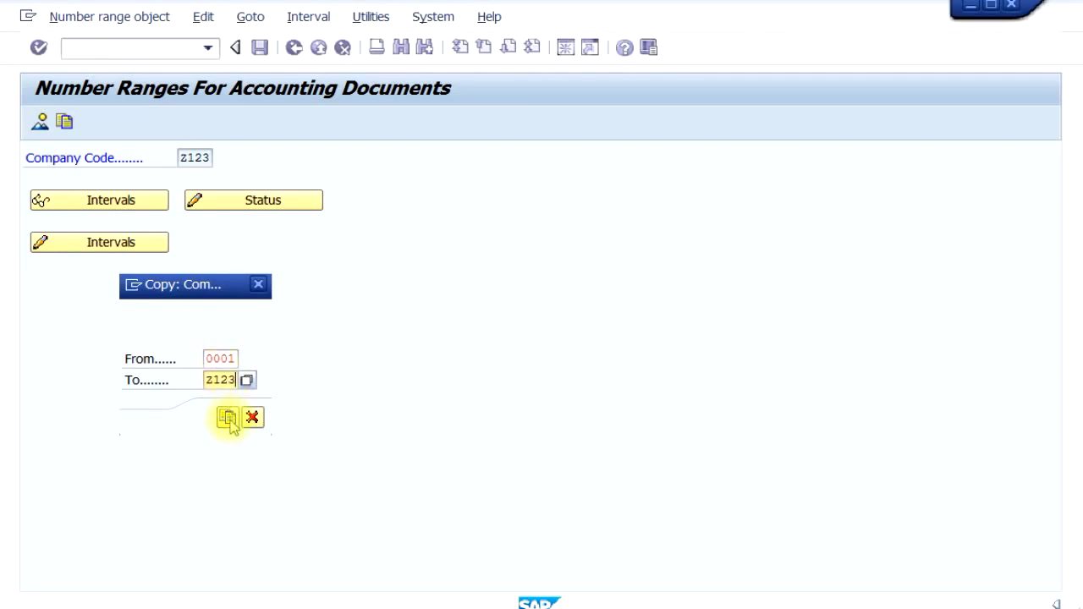
pyautogui.click(229, 418)
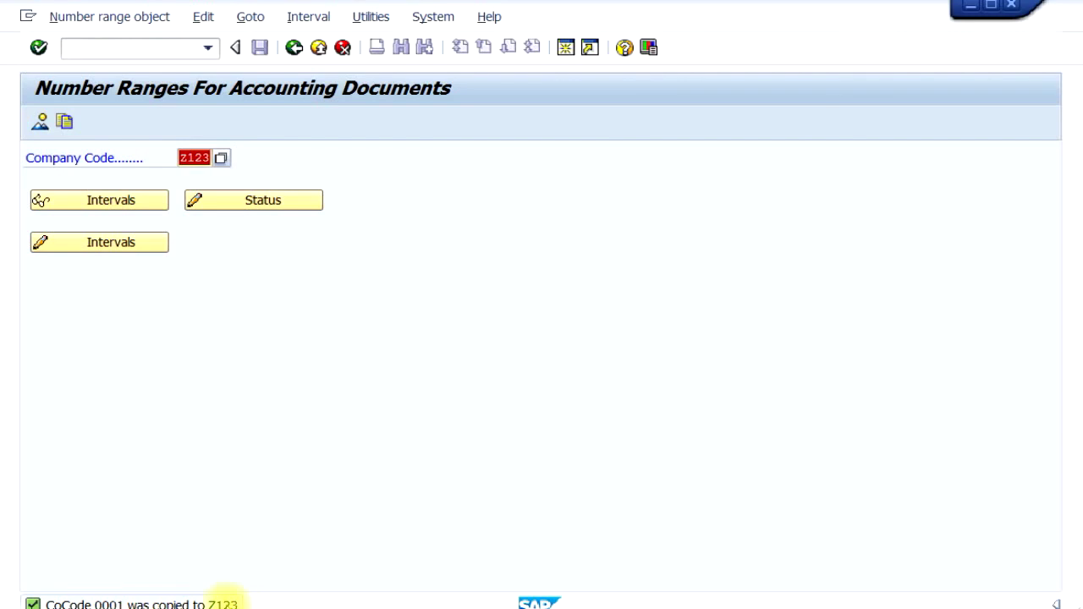
# Step: Open the number range intervals of company code Z123 and review the copied entries
pyautogui.click(129, 252)
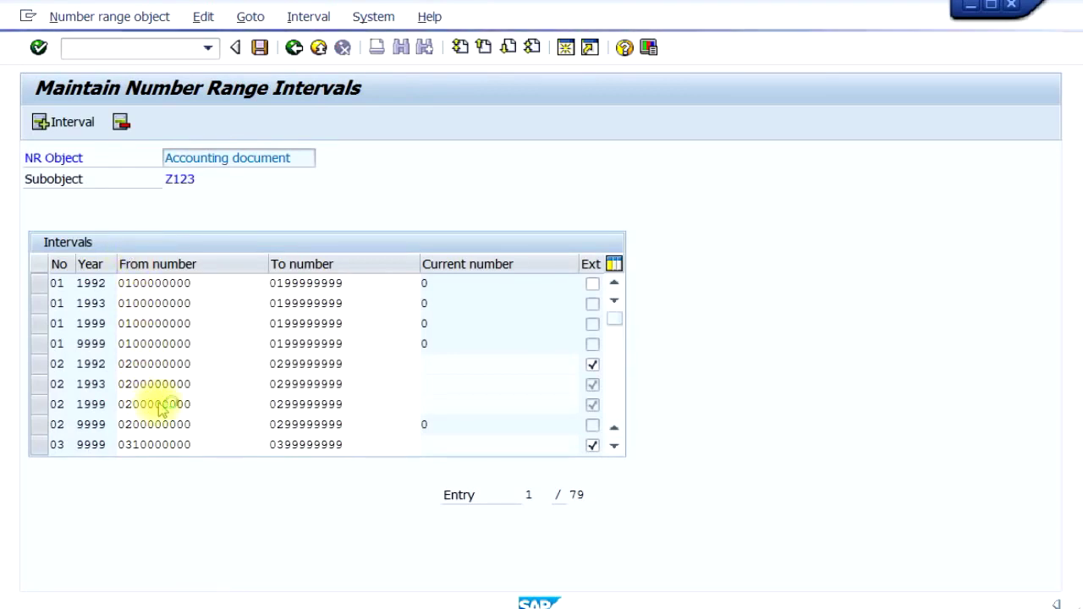
pyautogui.scroll(-1, 159, 403)
pyautogui.scroll(-1, 161, 407)
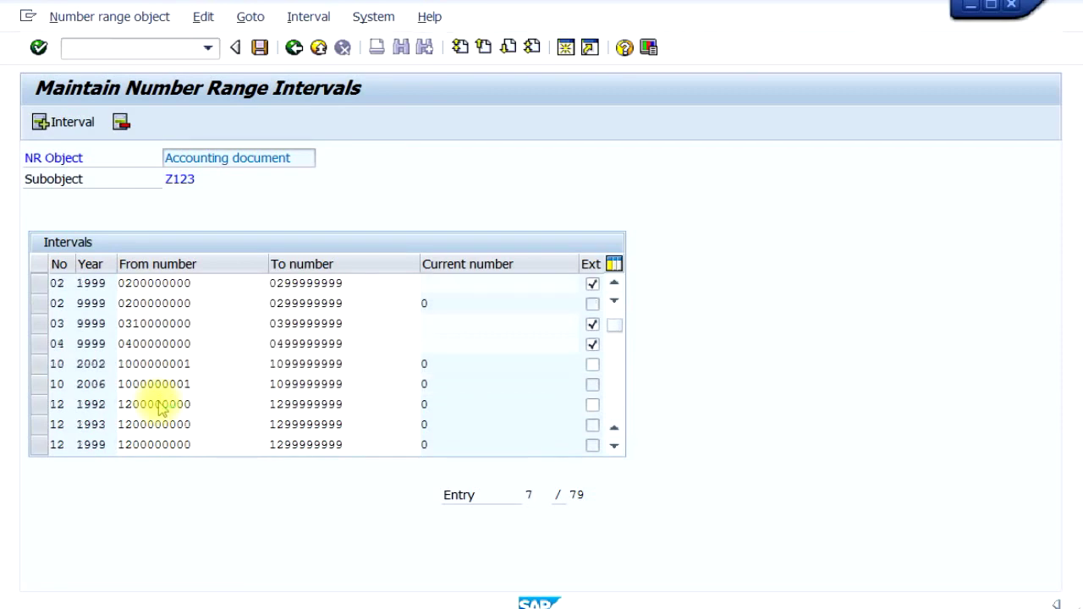
# Step: Look through the remaining number range intervals of company code Z123 up to range 49, leaving the interval maintenance and its start screen
pyautogui.scroll(-1, 159, 401)
pyautogui.moveTo(614, 329); pyautogui.dragTo(620, 370)
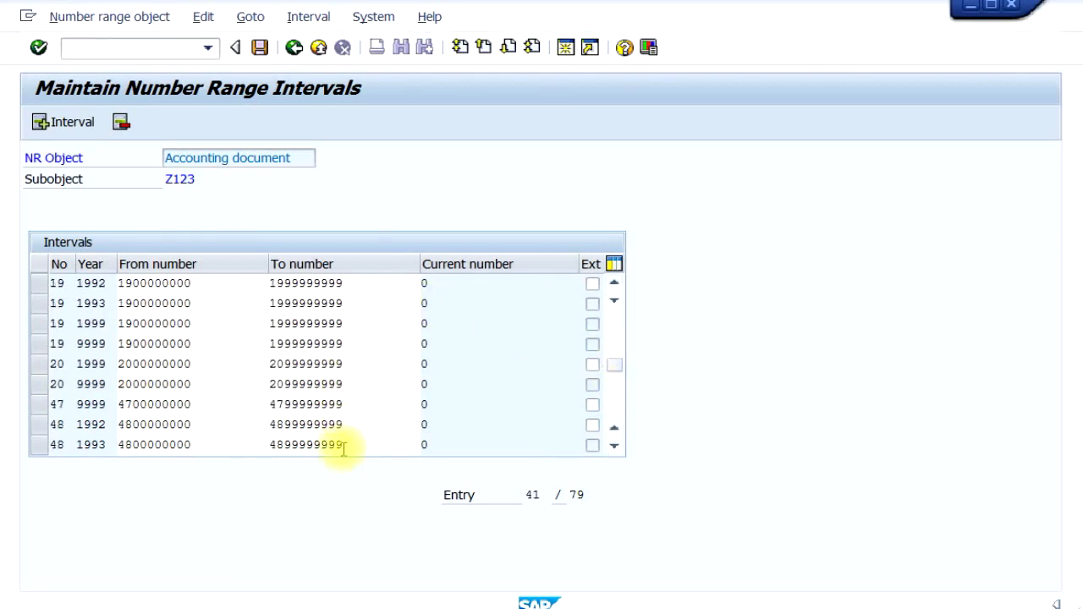
pyautogui.click(404, 394)
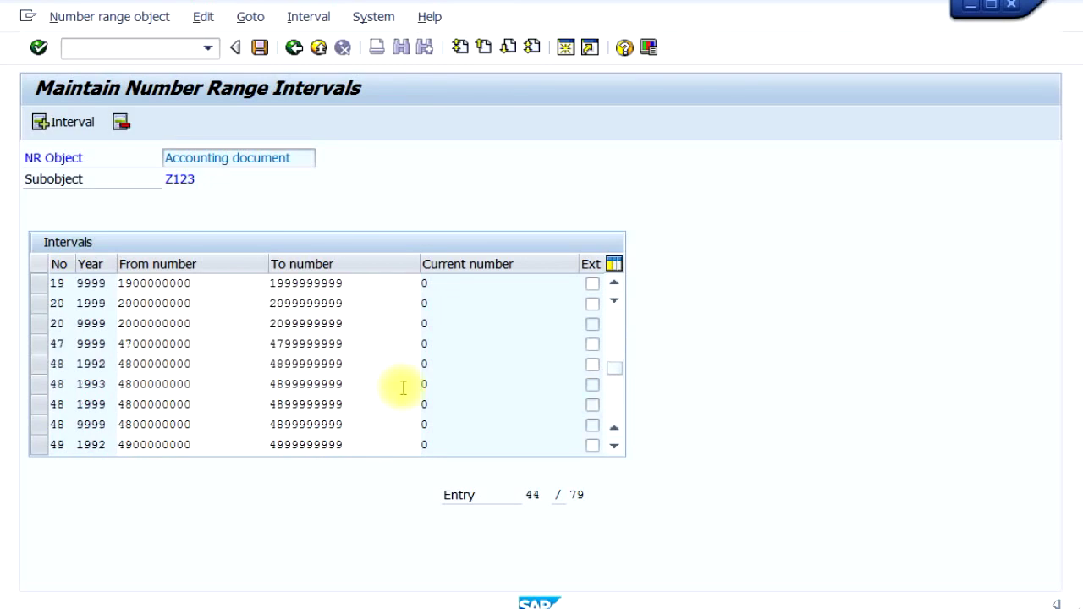
pyautogui.scroll(-1, 403, 390)
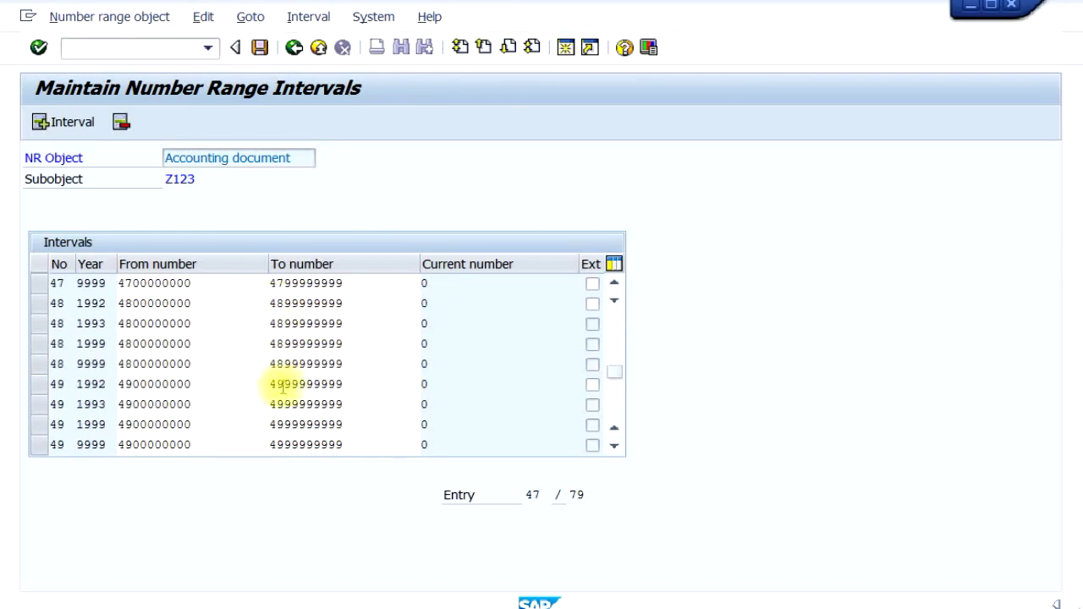
pyautogui.click(294, 47)
pyautogui.click(294, 47)
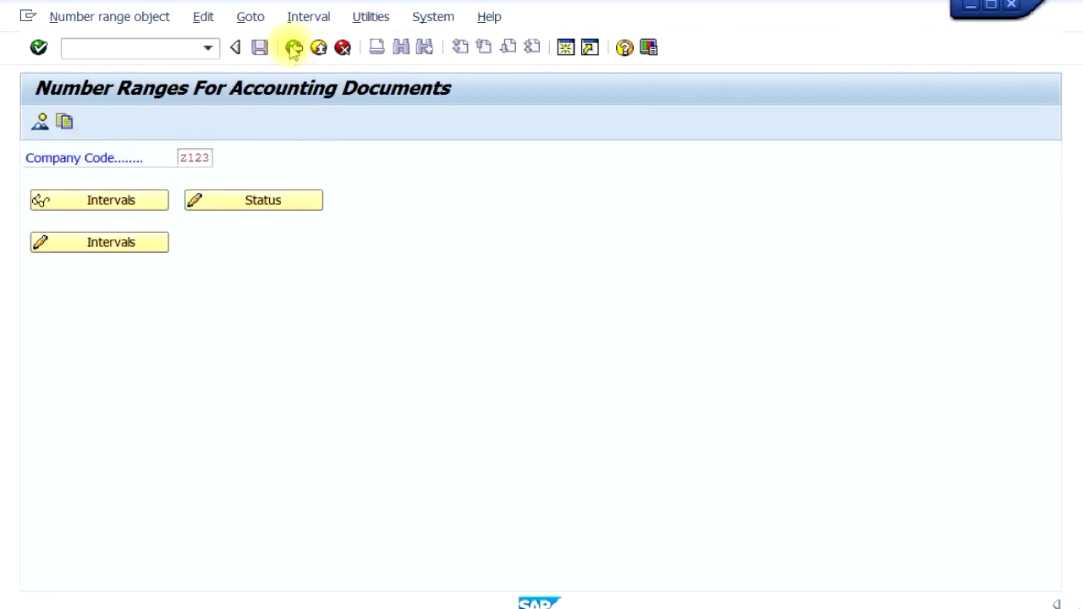
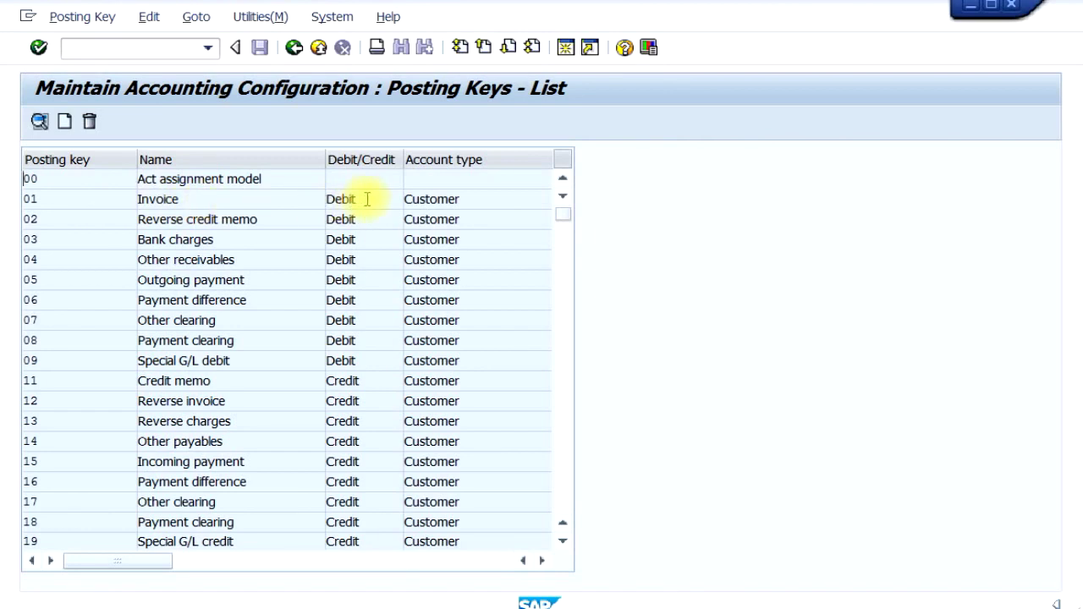
# Step: Check the debit/credit indicator, account type and reversal posting key of posting keys 01, 12 and 03, returning to the posting key list
pyautogui.doubleClick(463, 198)
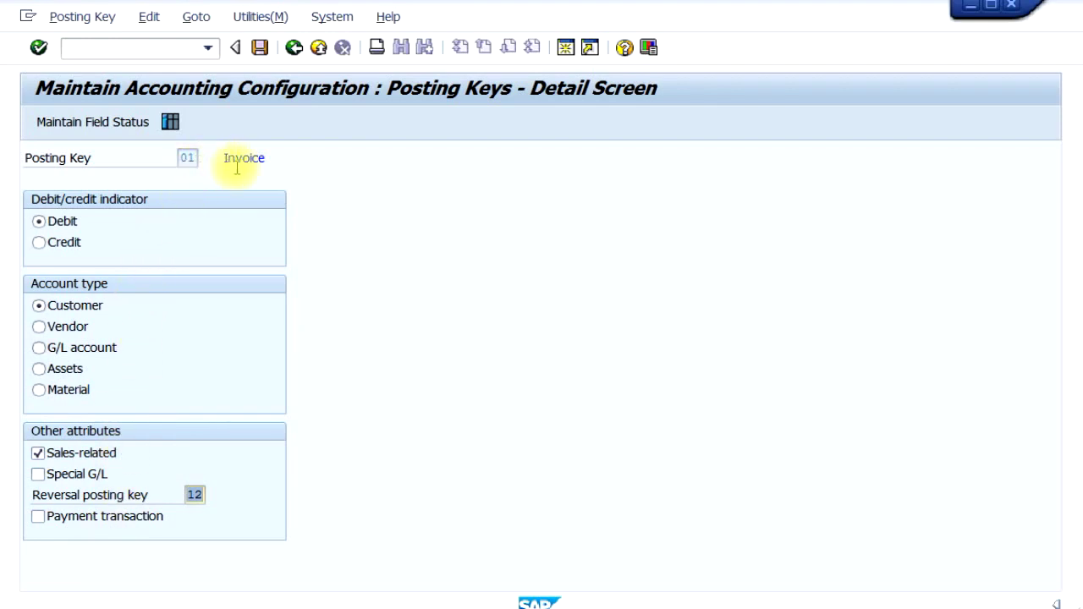
pyautogui.click(203, 498)
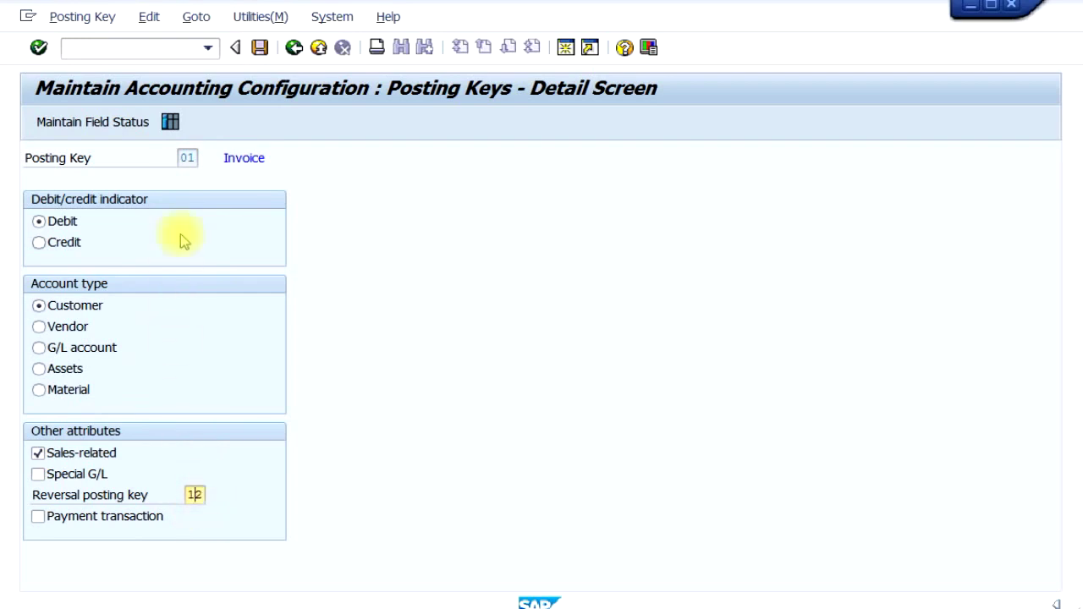
pyautogui.click(293, 48)
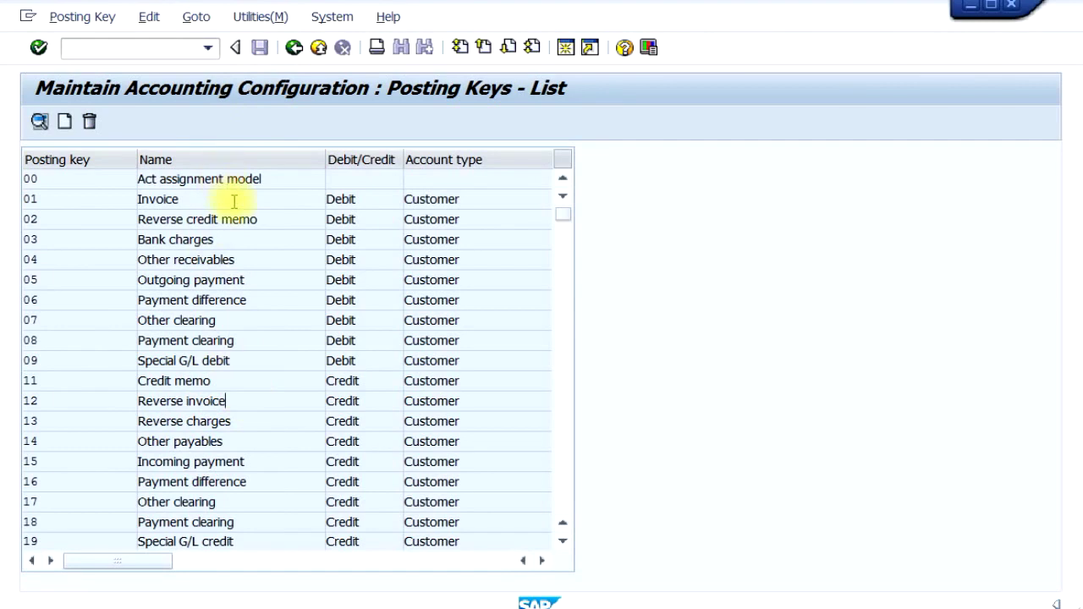
pyautogui.doubleClick(251, 404)
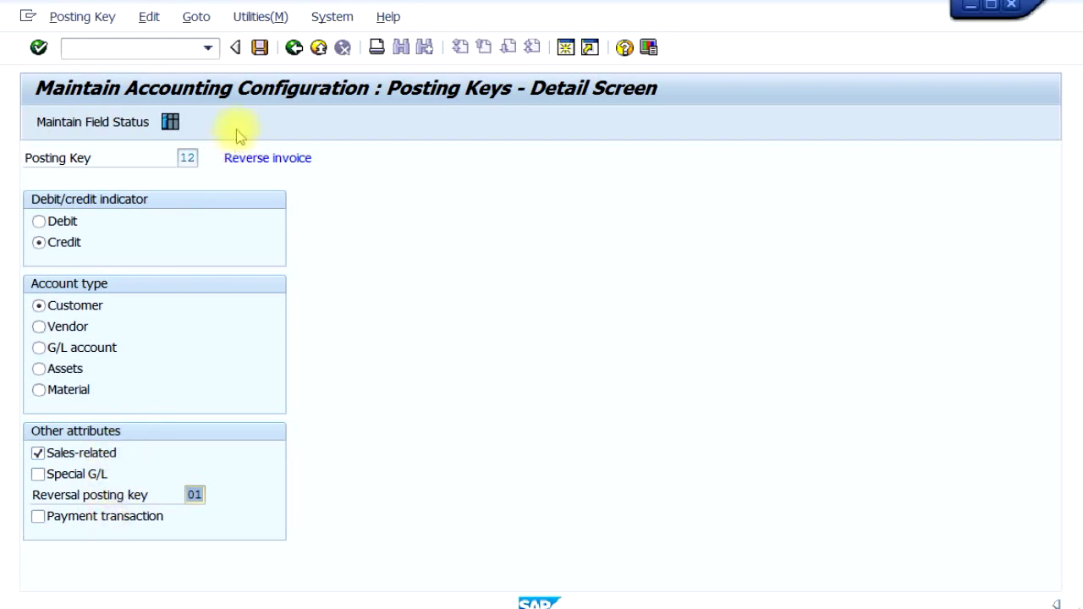
pyautogui.click(294, 48)
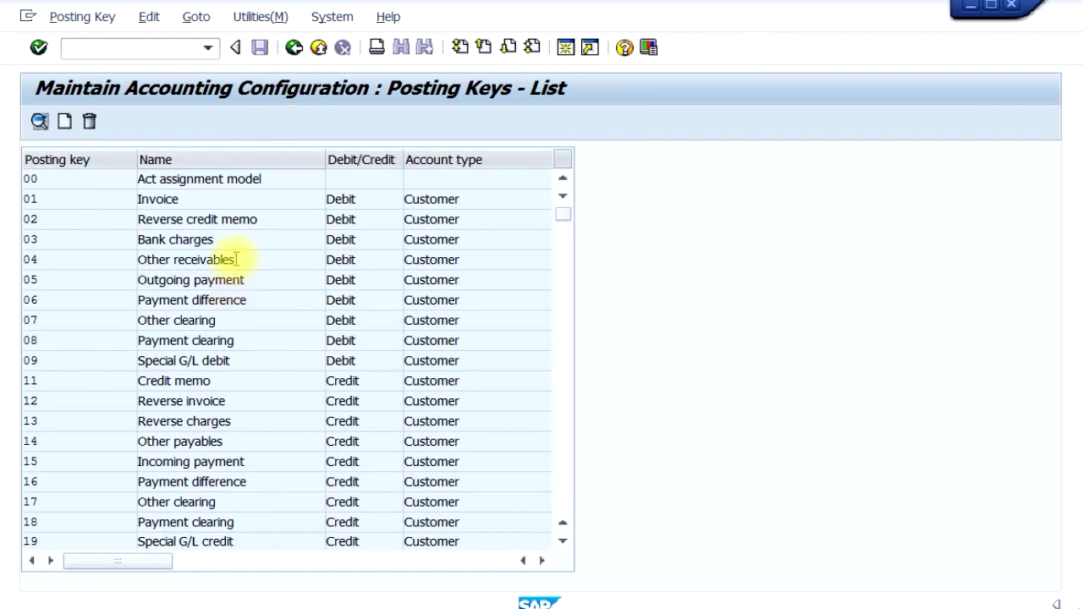
pyautogui.doubleClick(244, 241)
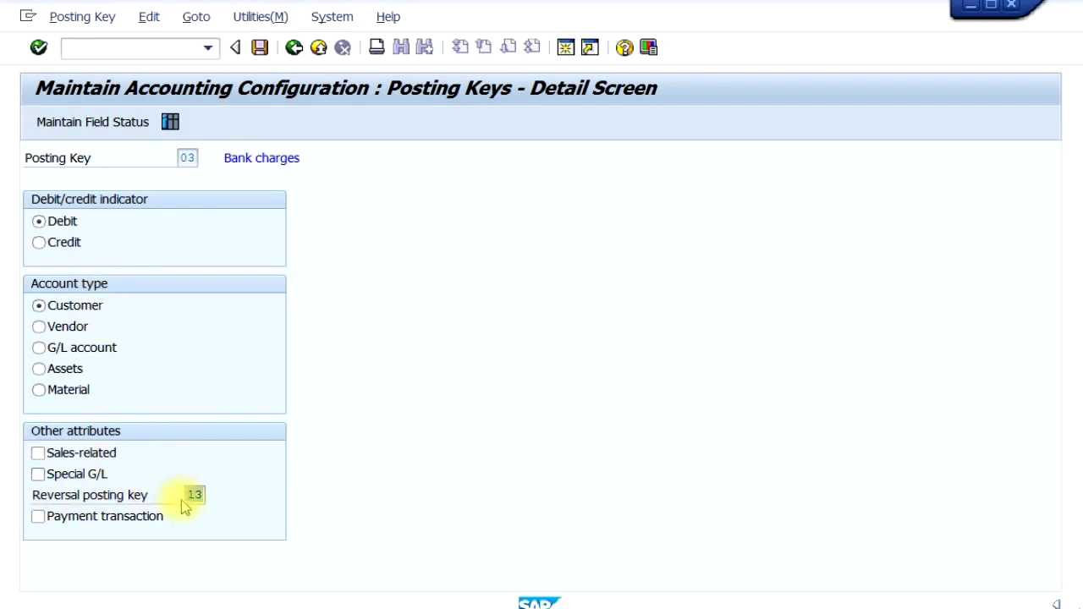
pyautogui.click(294, 48)
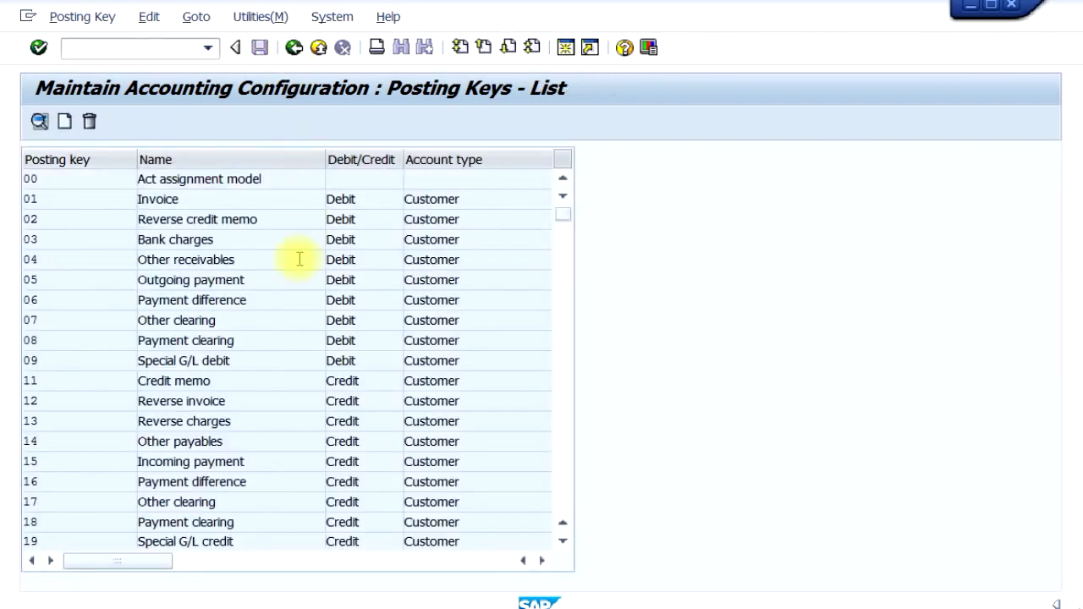
# Step: Examine the customer, vendor, G/L account and asset posting keys in the list and leave it
pyautogui.scroll(-1, 298, 396)
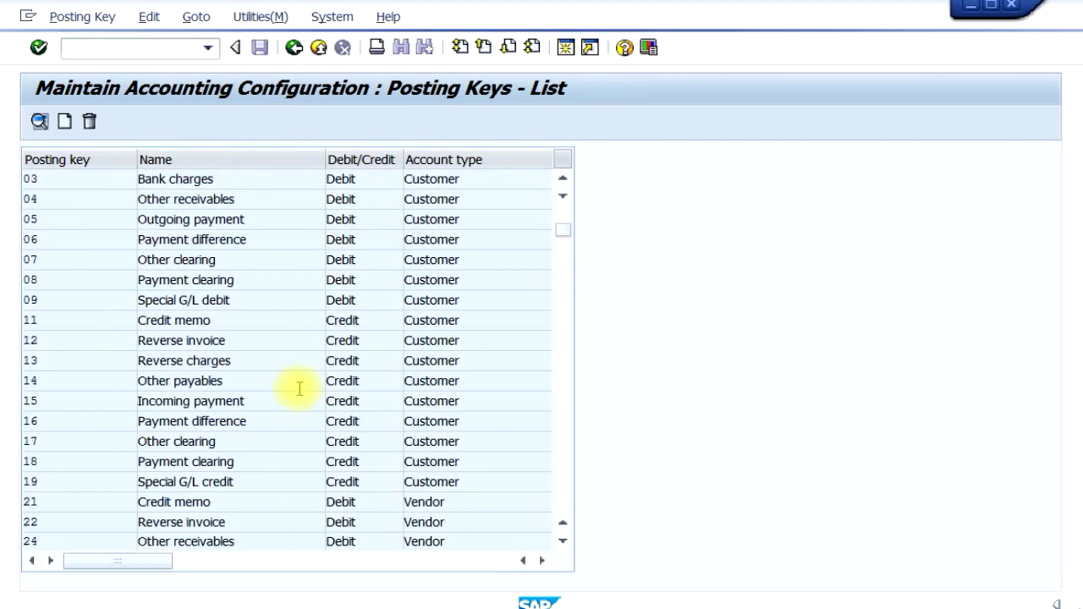
pyautogui.scroll(-1, 298, 397)
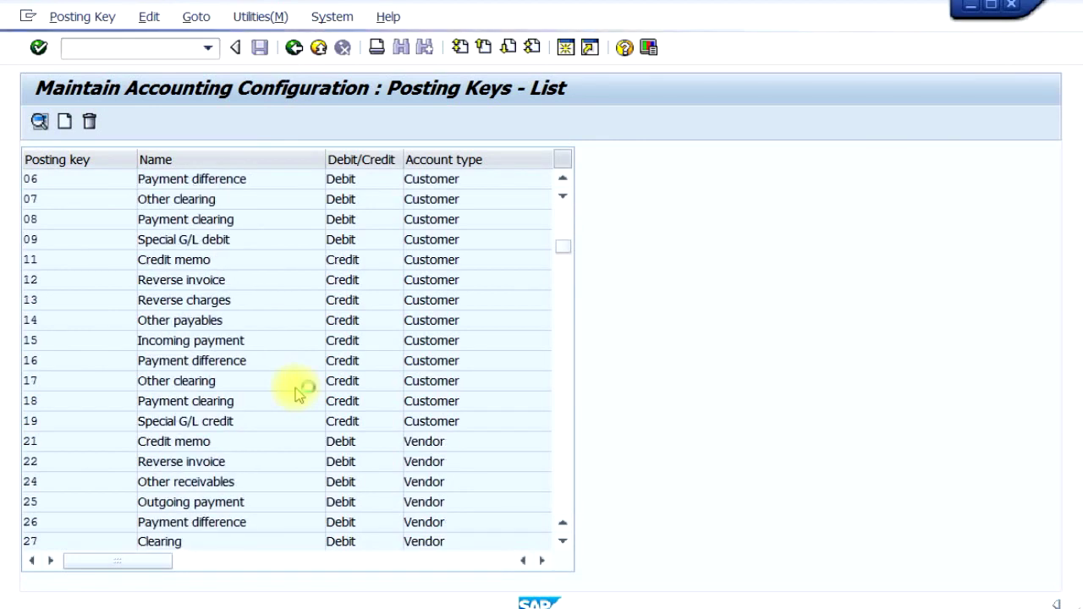
pyautogui.scroll(-1, 298, 396)
pyautogui.scroll(-1, 298, 396)
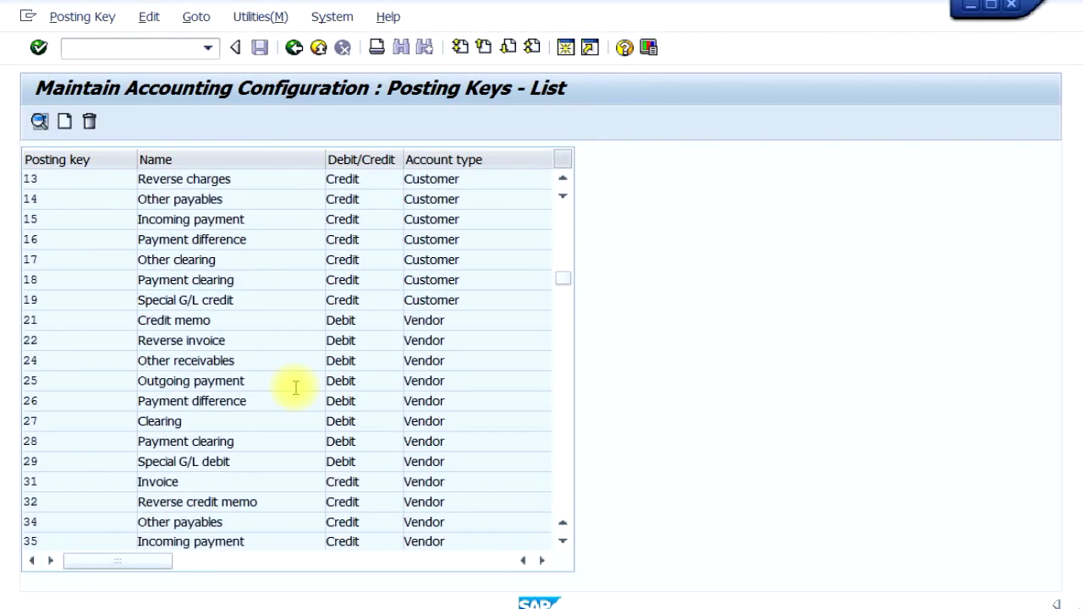
pyautogui.scroll(-1, 298, 395)
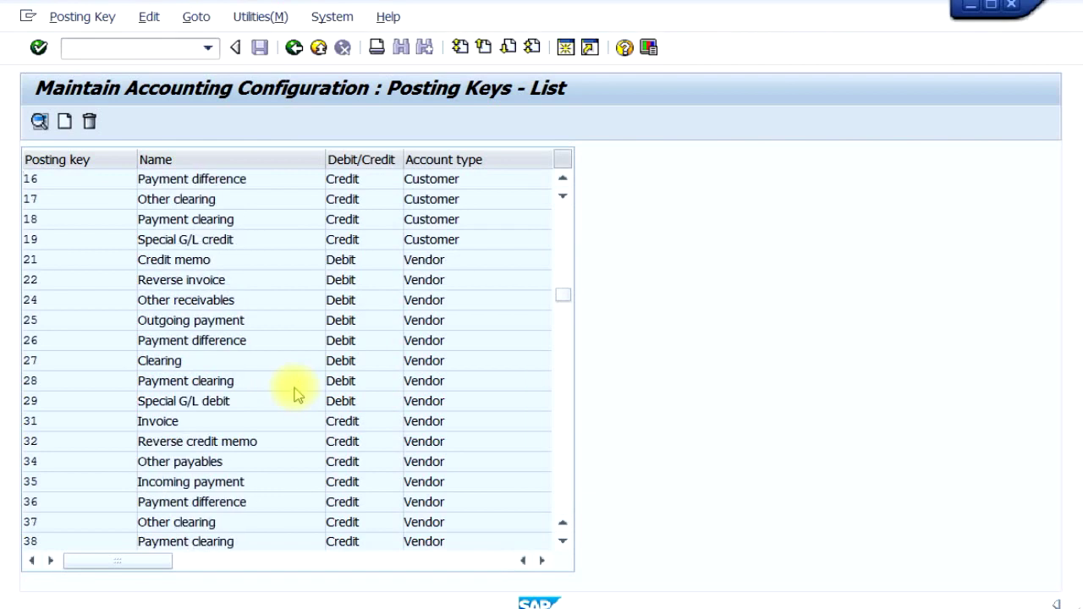
pyautogui.scroll(-1, 295, 392)
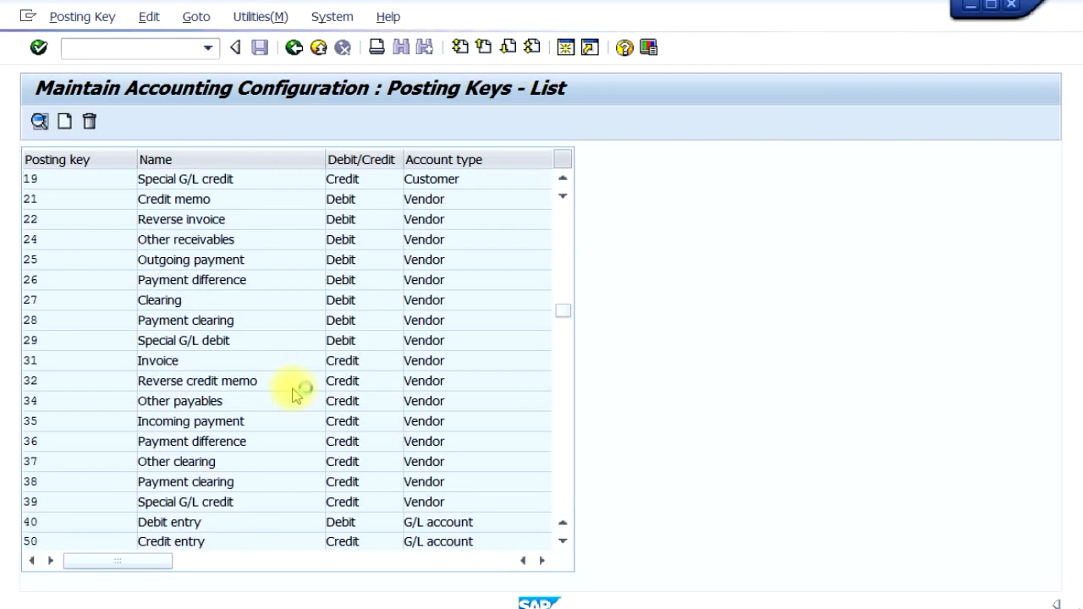
pyautogui.scroll(-1, 295, 391)
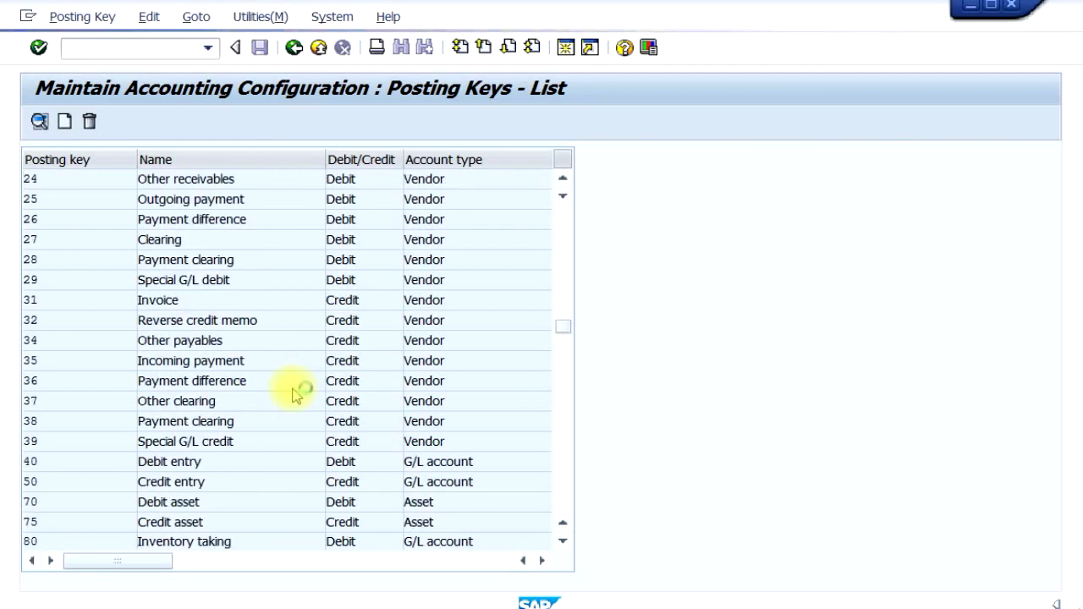
pyautogui.scroll(-1, 298, 401)
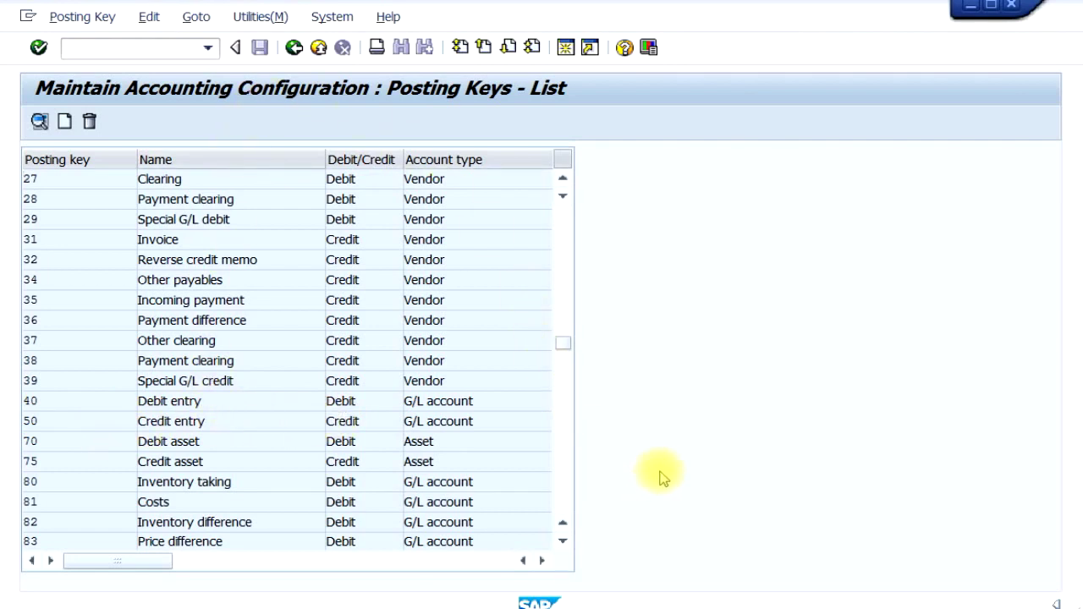
pyautogui.click(294, 49)
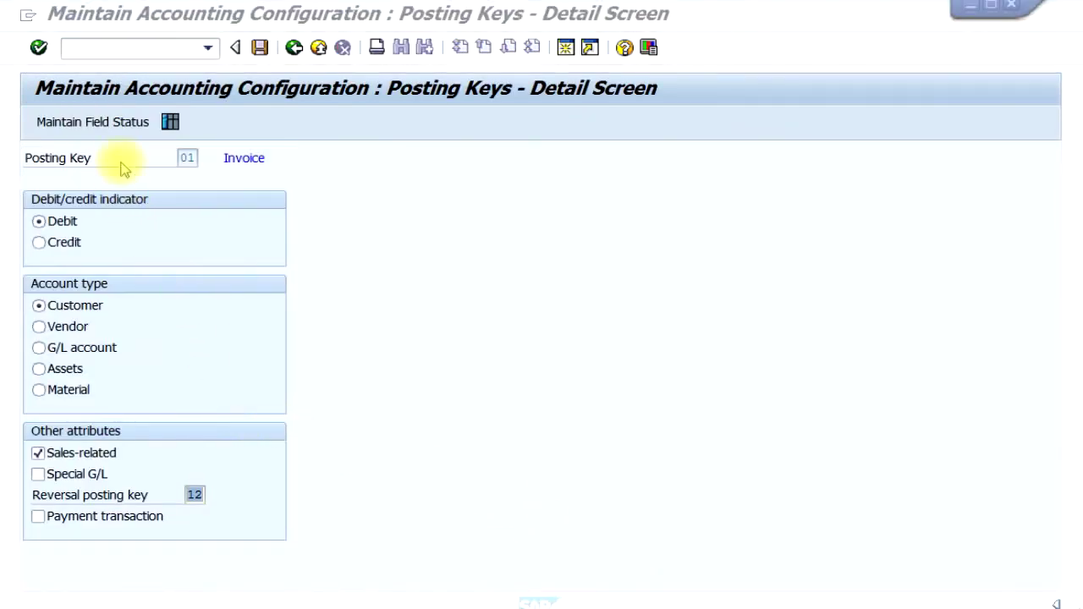
# Step: Review posting key 01's field status for General data and Additional account assignments, and leave the field status maintenance
pyautogui.click(138, 124)
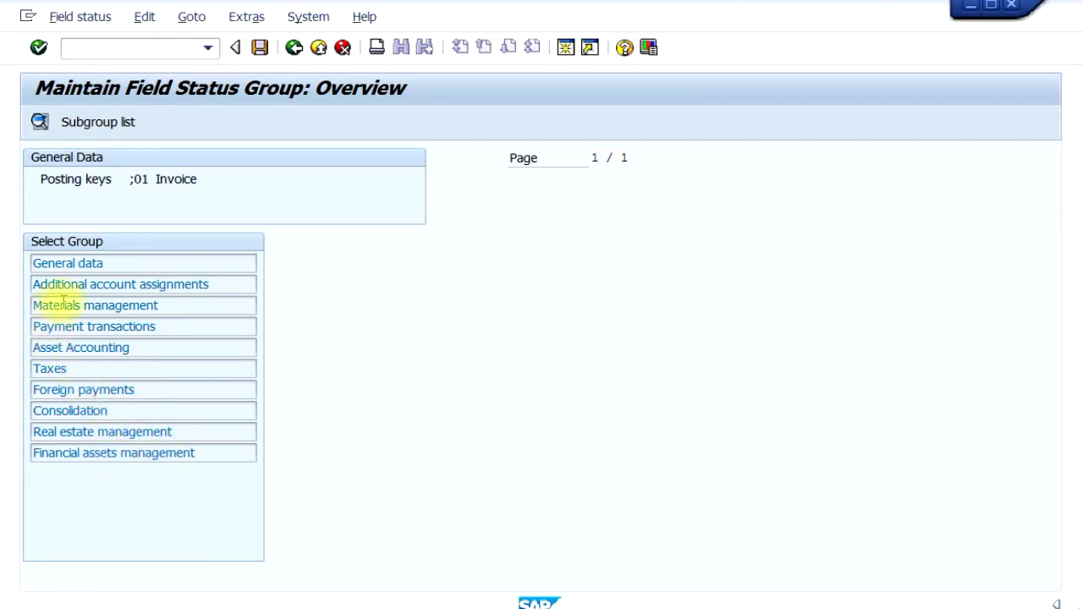
pyautogui.doubleClick(108, 265)
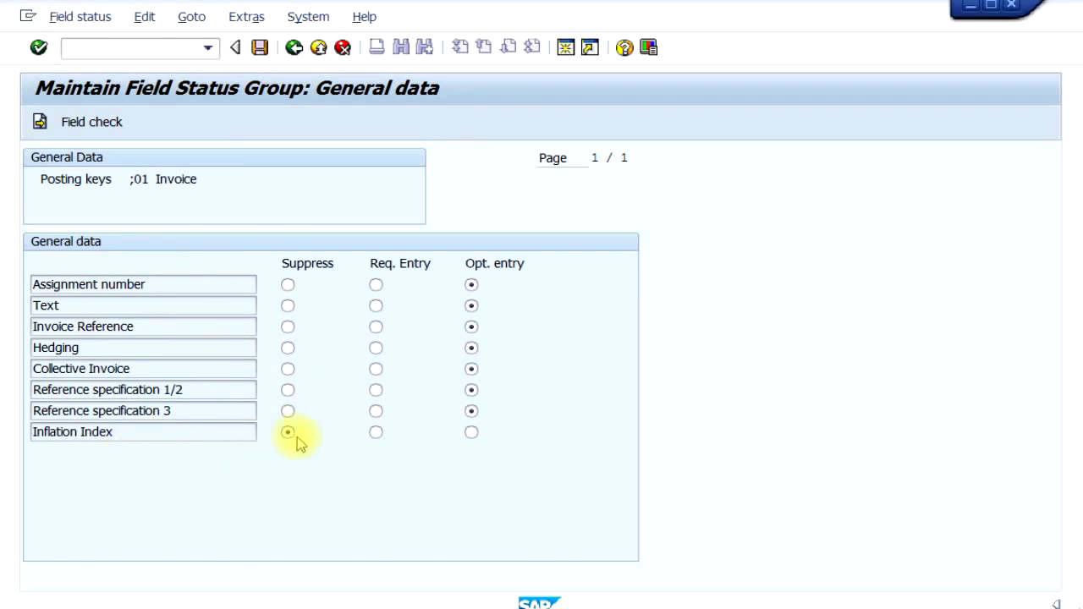
pyautogui.click(295, 49)
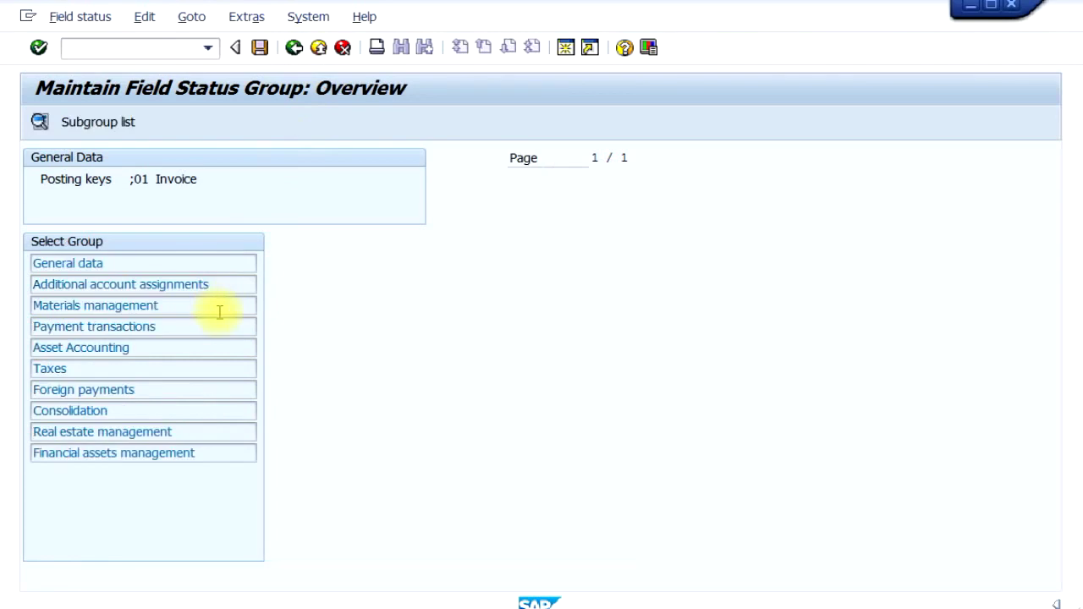
pyautogui.doubleClick(214, 294)
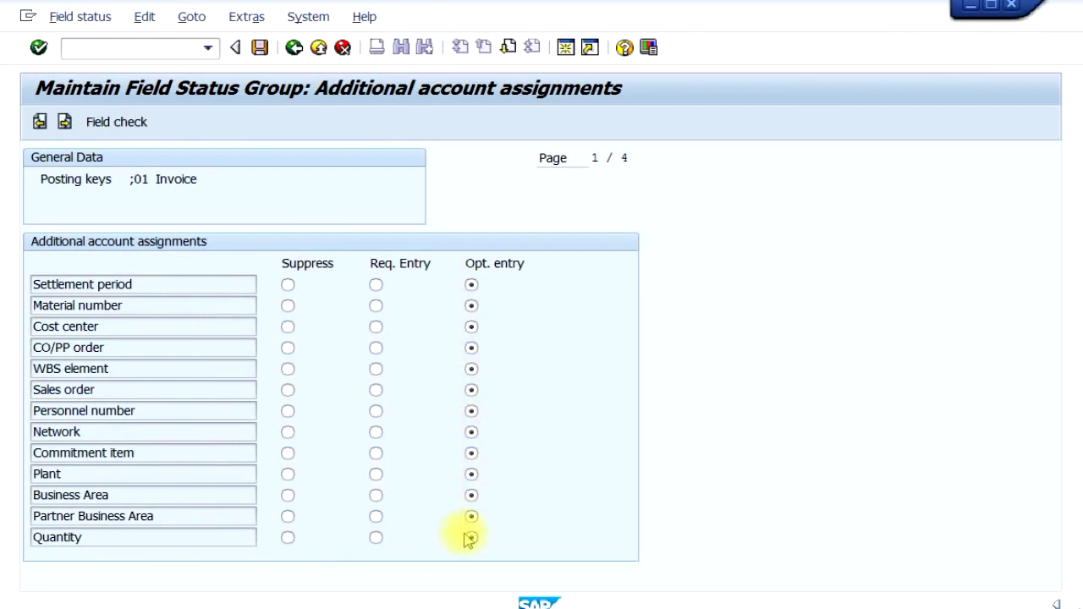
pyautogui.click(293, 48)
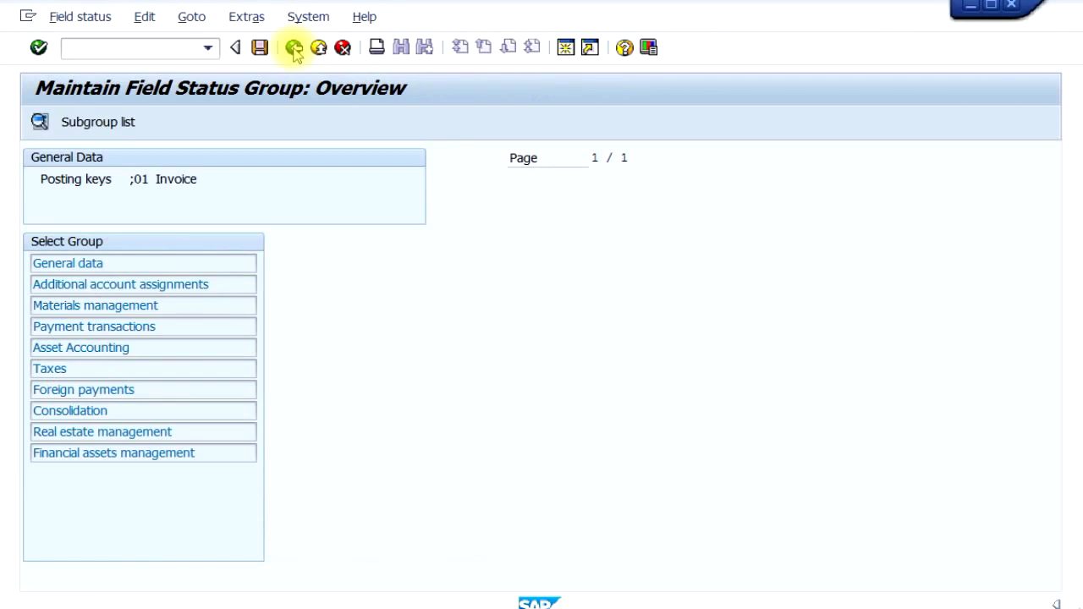
pyautogui.click(294, 48)
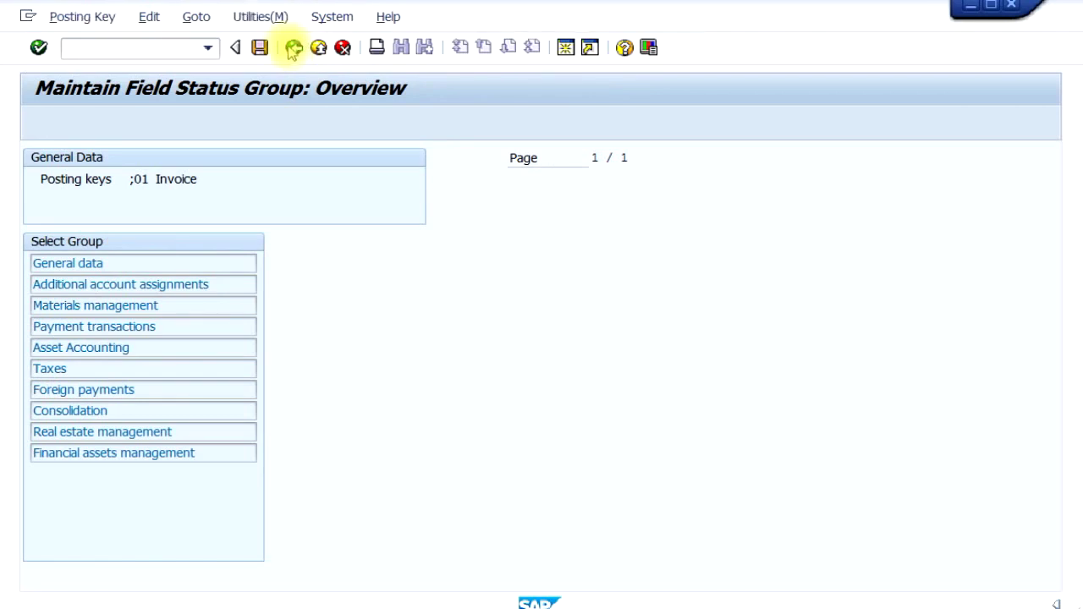